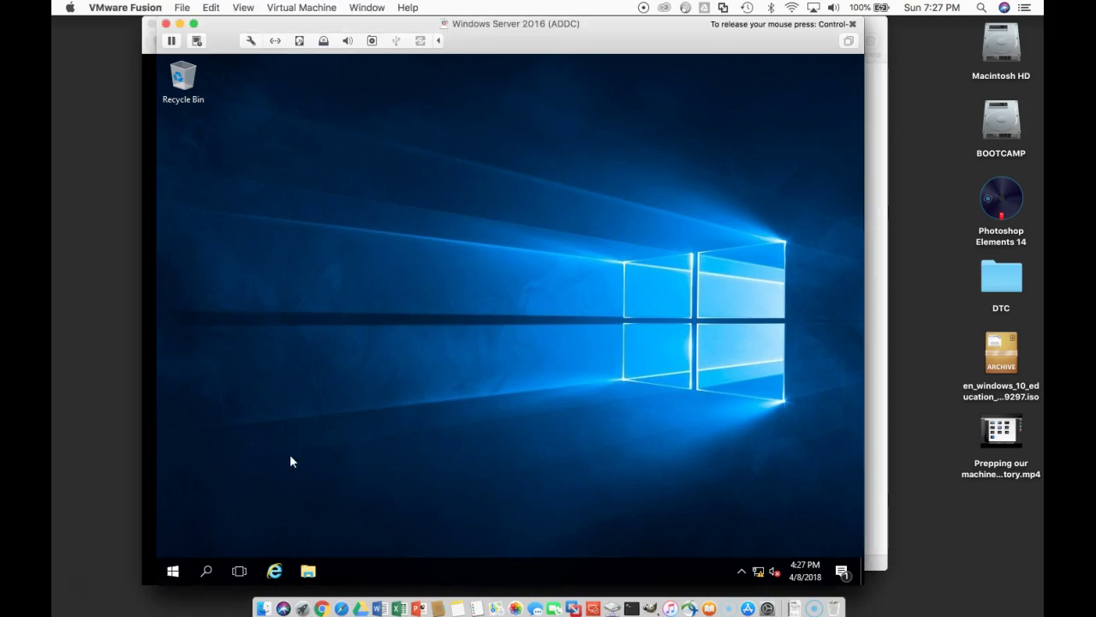
Step: Launch Server Manager from the Start menu to reach its Dashboard
{"action": "left_click", "coordinate": [172, 572]}
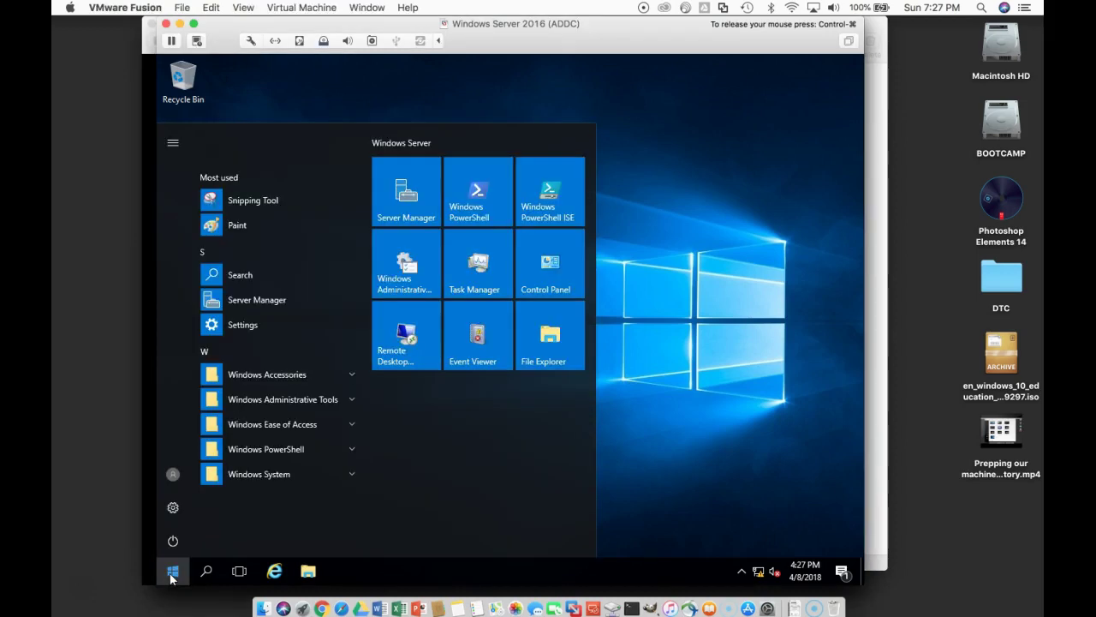
{"action": "left_click", "coordinate": [408, 195]}
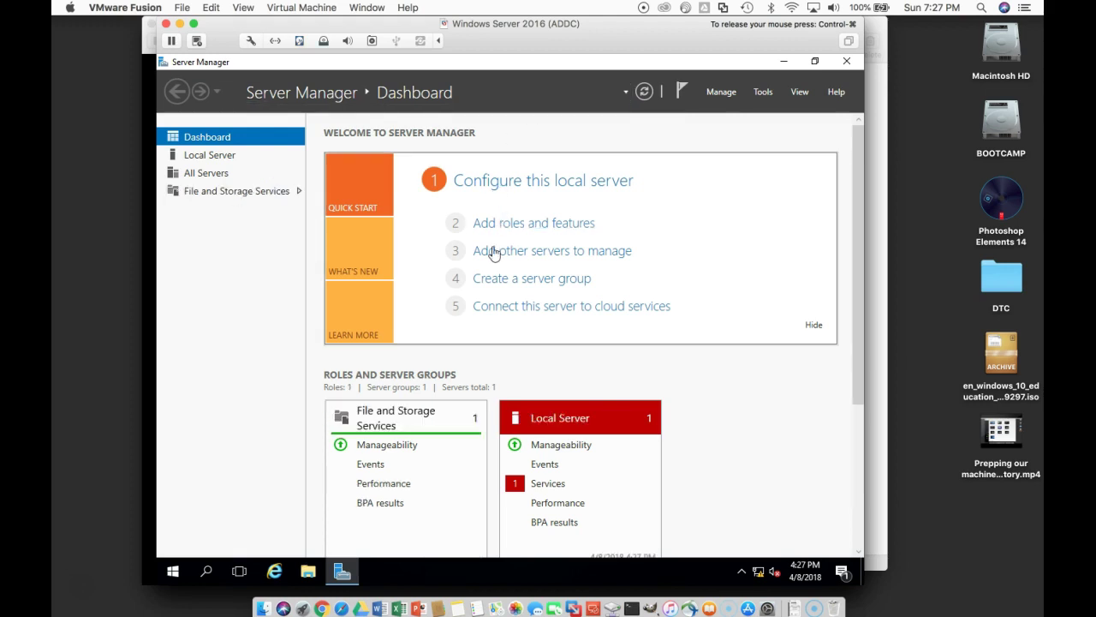
Step: Start the Add Roles and Features wizard with role-based installation targeting server ADDC
{"action": "left_click", "coordinate": [497, 222]}
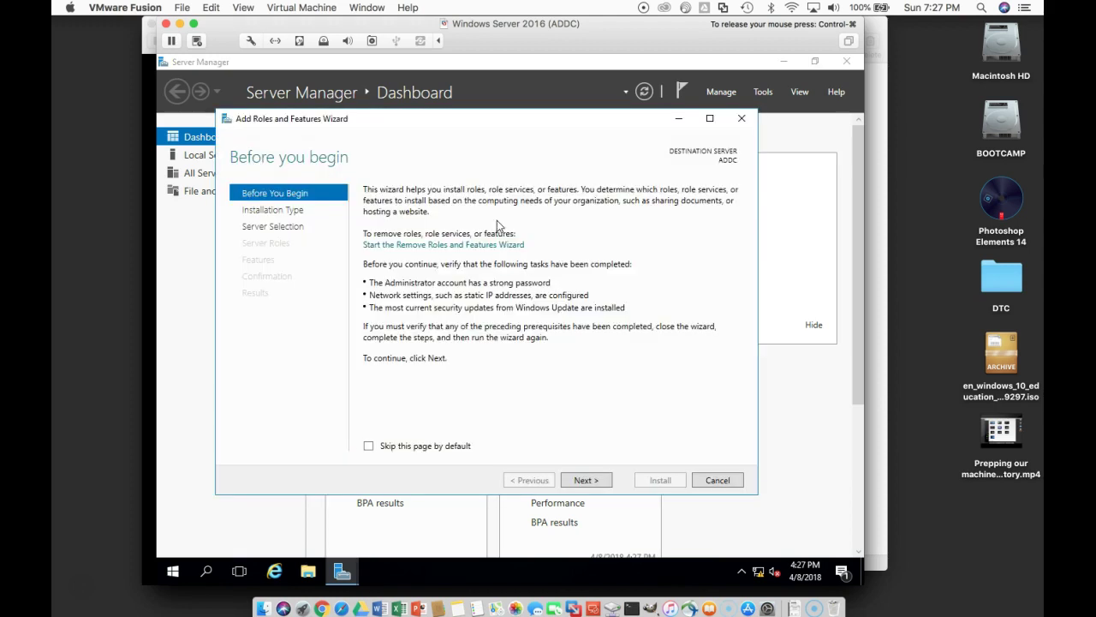
{"action": "left_click", "coordinate": [583, 481]}
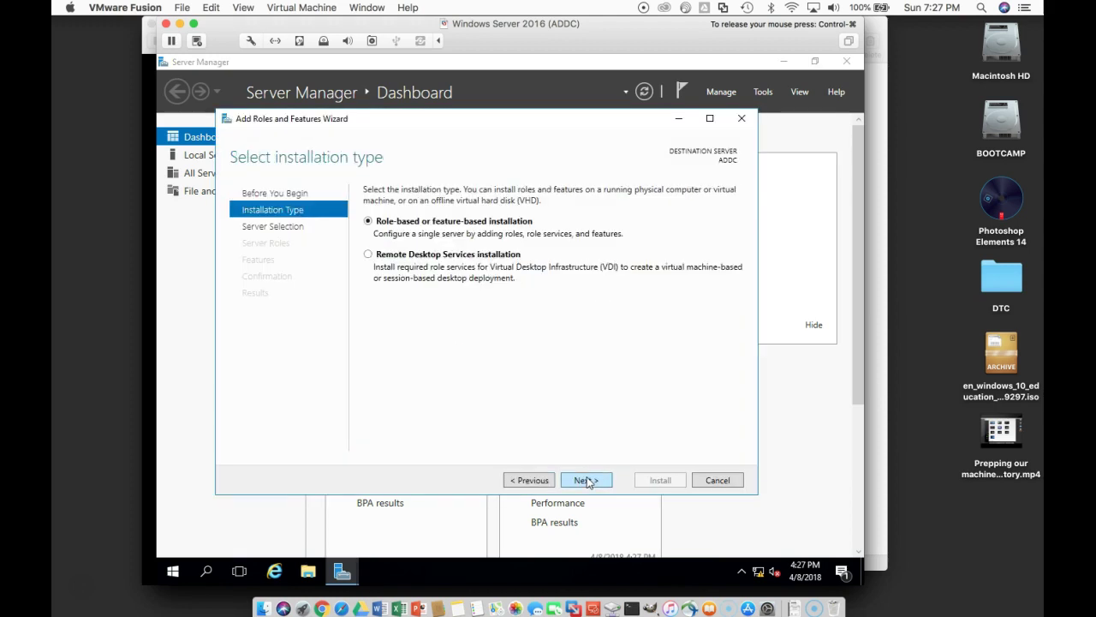
{"action": "left_click", "coordinate": [588, 482]}
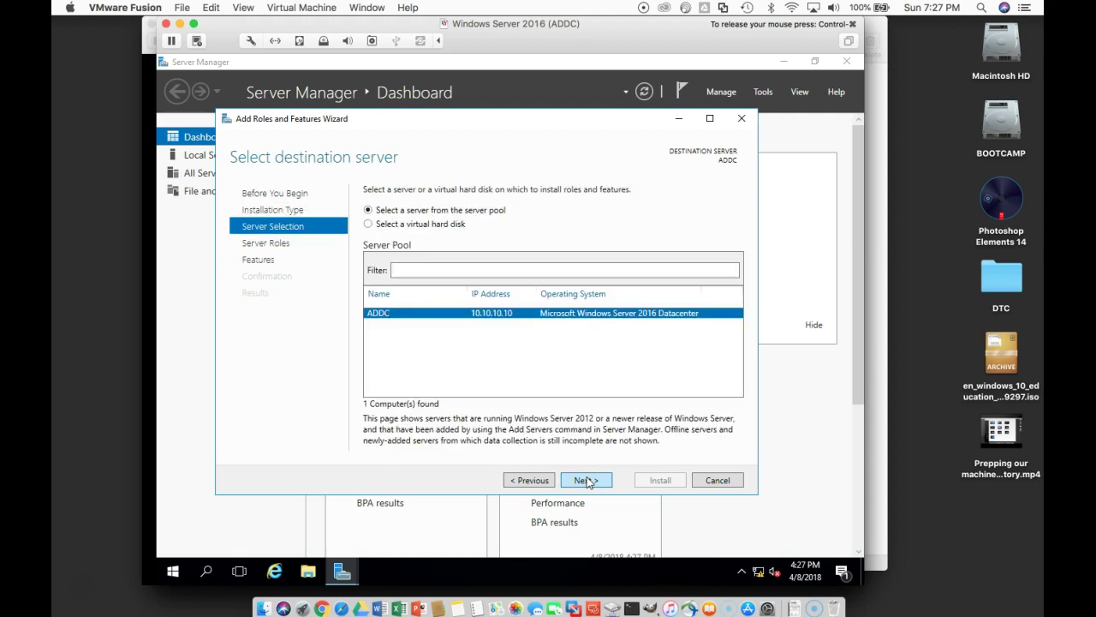
{"action": "left_click", "coordinate": [587, 482]}
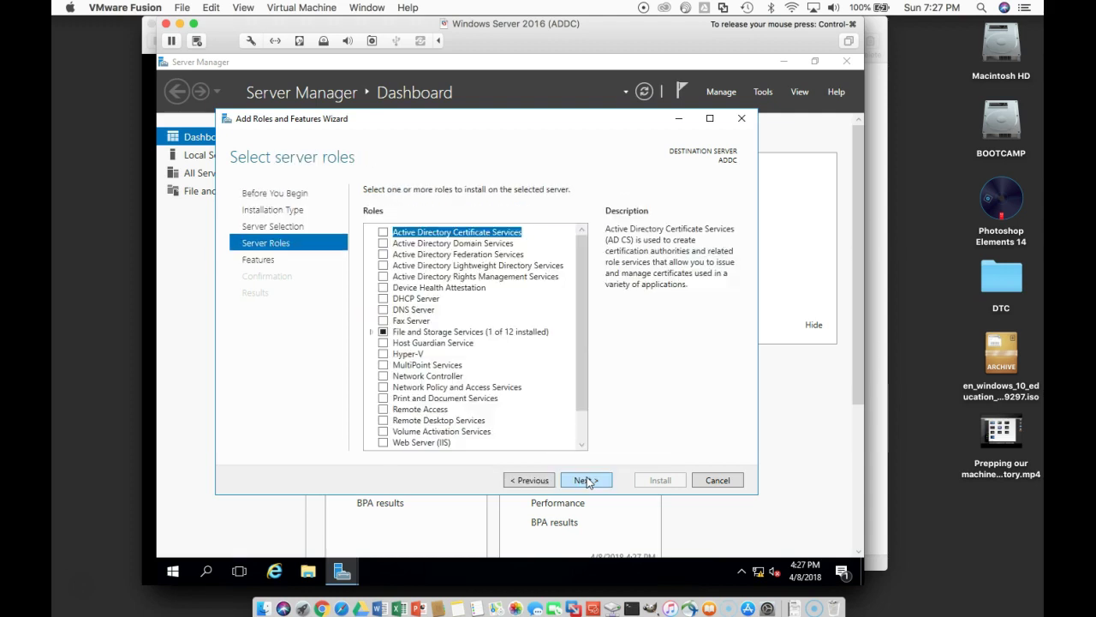
Step: Select the AD DS, DHCP Server and DNS Server roles, including their management tools
{"action": "left_click", "coordinate": [384, 244]}
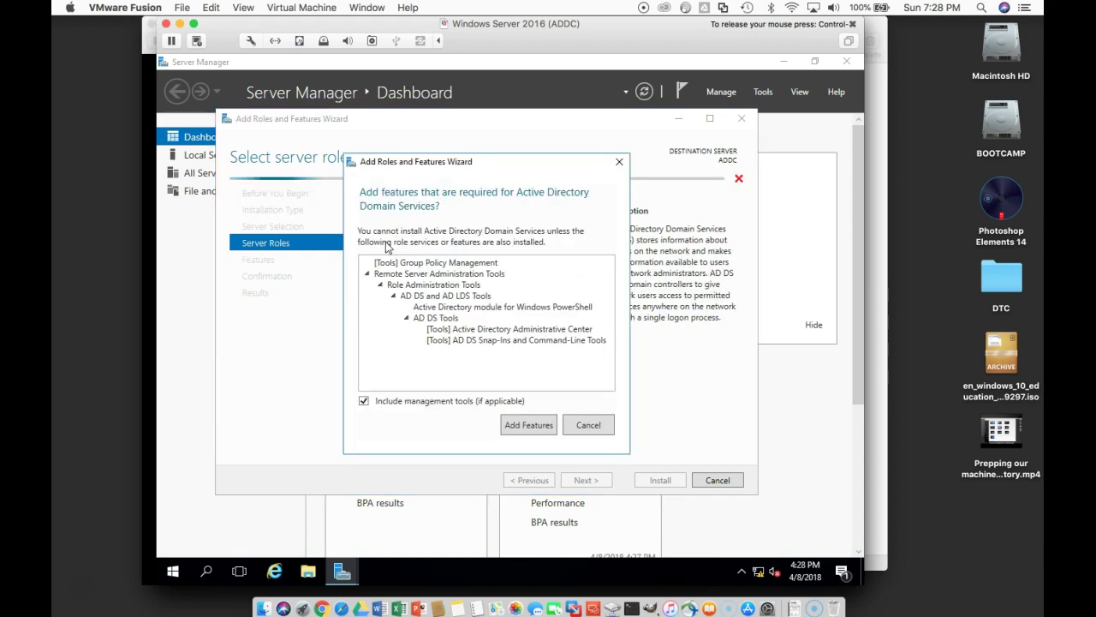
{"action": "left_click", "coordinate": [531, 430]}
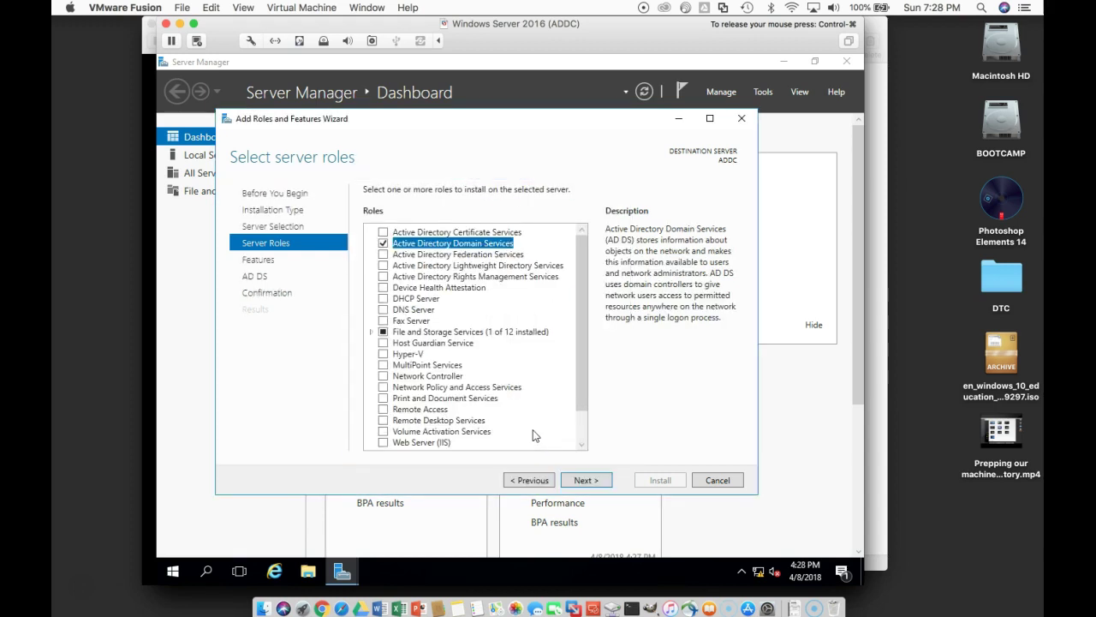
{"action": "left_click", "coordinate": [384, 299]}
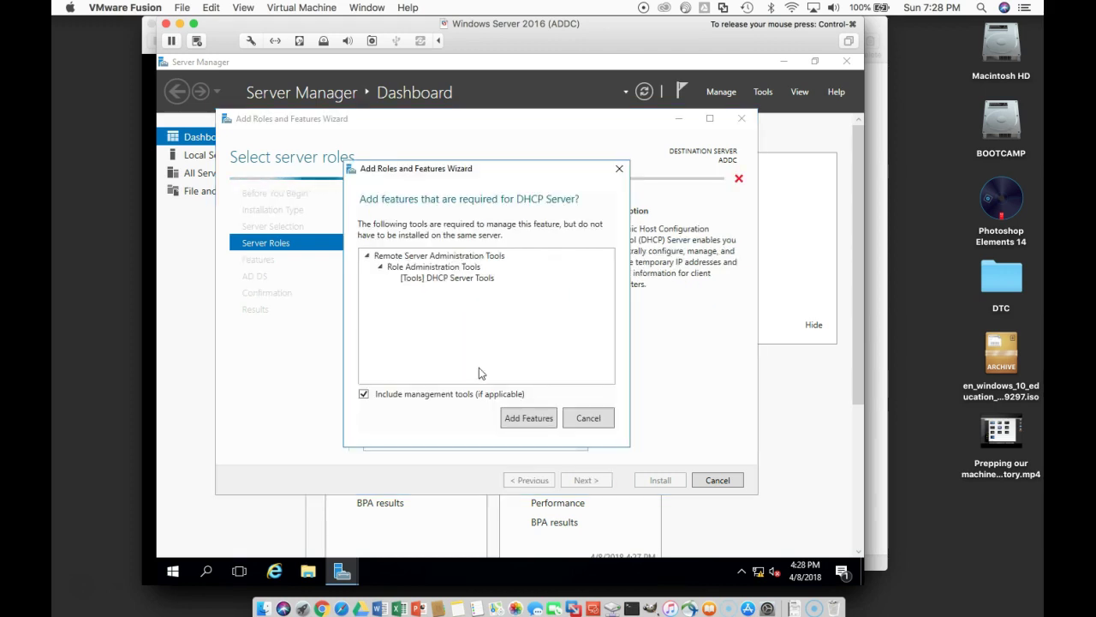
{"action": "left_click", "coordinate": [527, 418]}
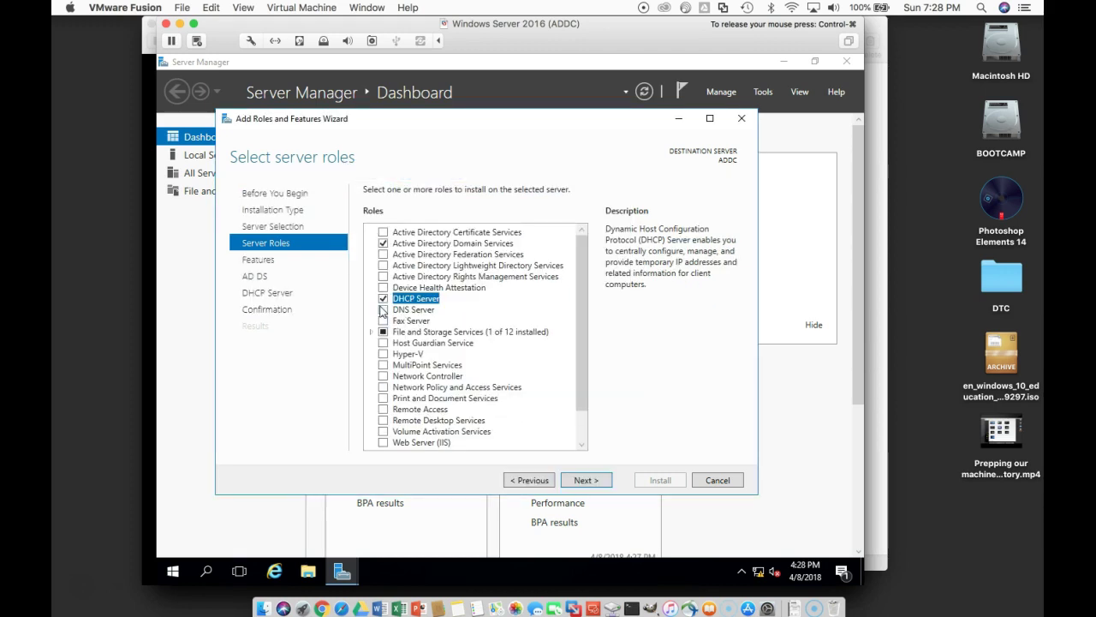
{"action": "left_click", "coordinate": [383, 309]}
{"action": "left_click", "coordinate": [529, 418]}
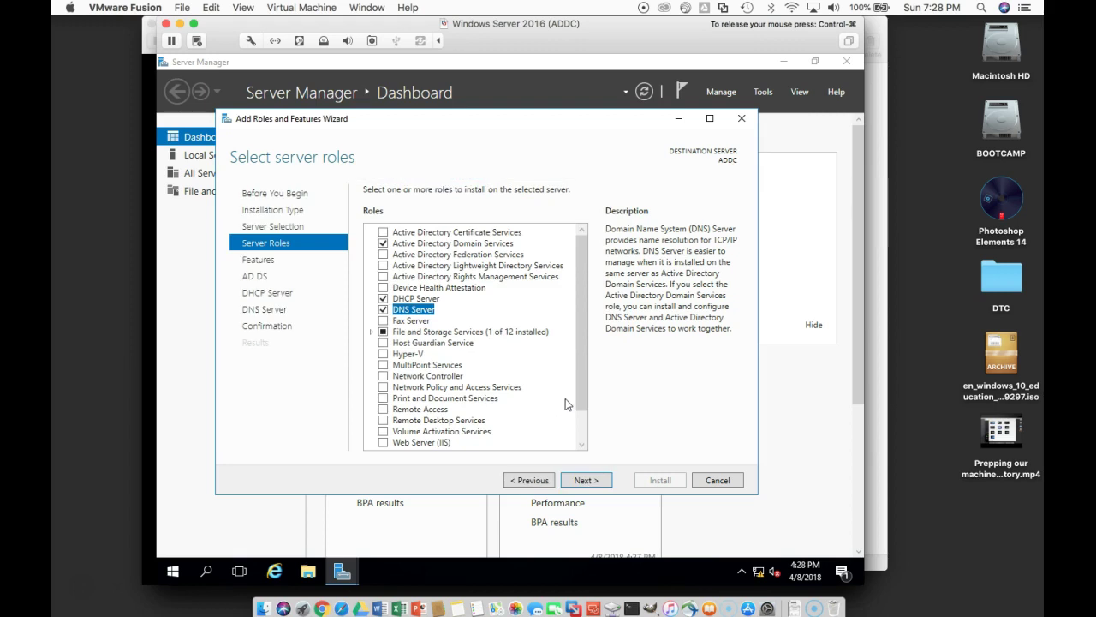
{"action": "left_click_drag", "start_coordinate": [581, 402], "coordinate": [604, 490]}
Step: Accept the default features and pass the AD DS, DHCP and DNS information pages
{"action": "left_click", "coordinate": [592, 482]}
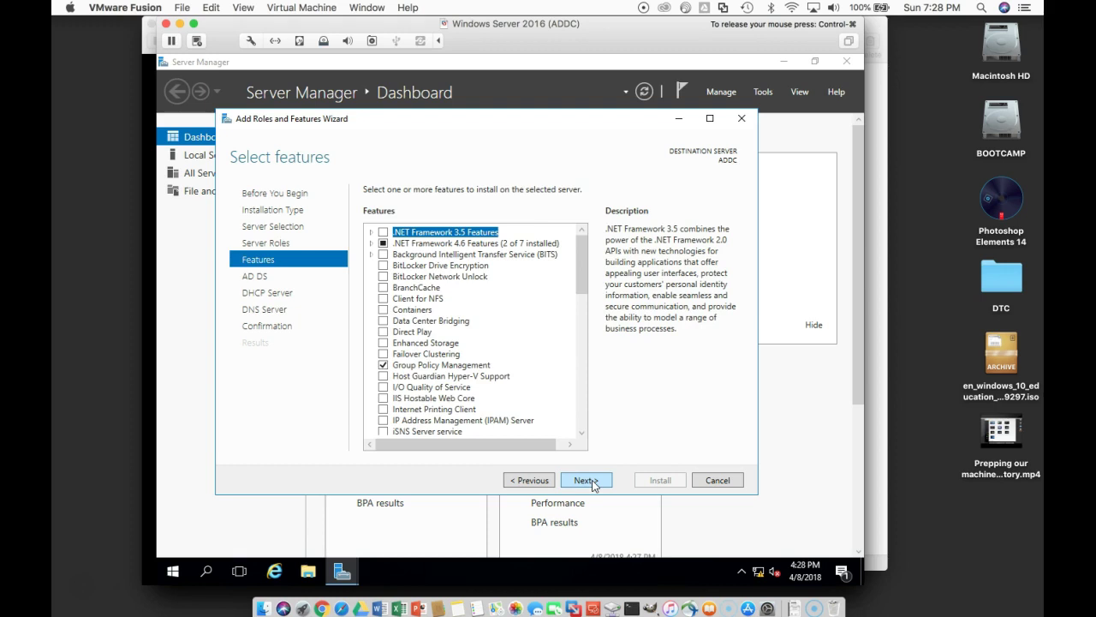
{"action": "left_click", "coordinate": [593, 483]}
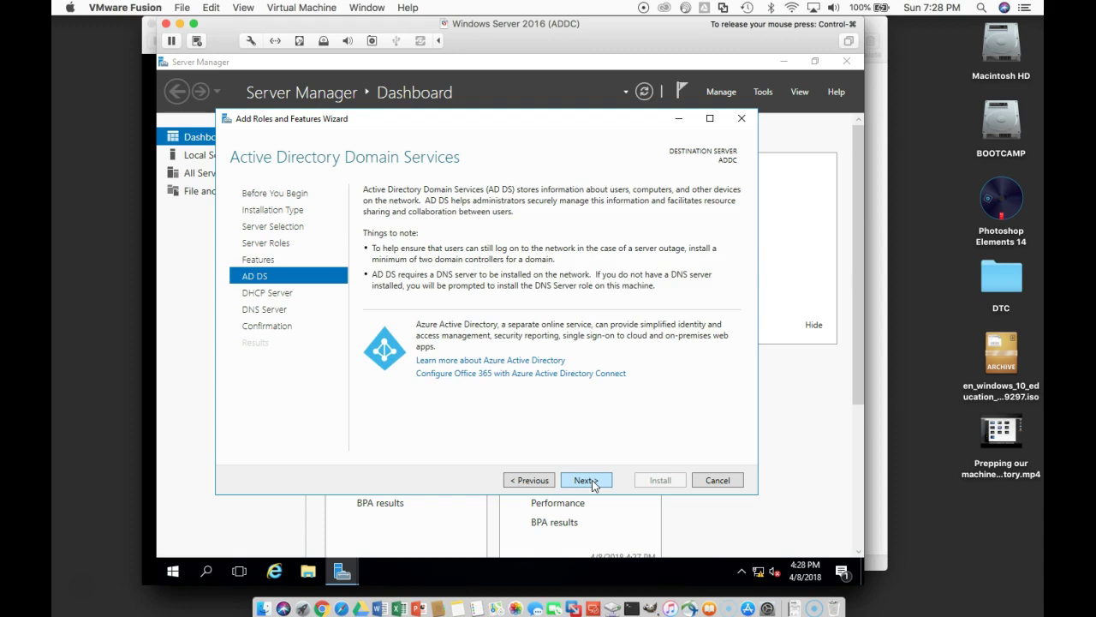
{"action": "left_click", "coordinate": [594, 483]}
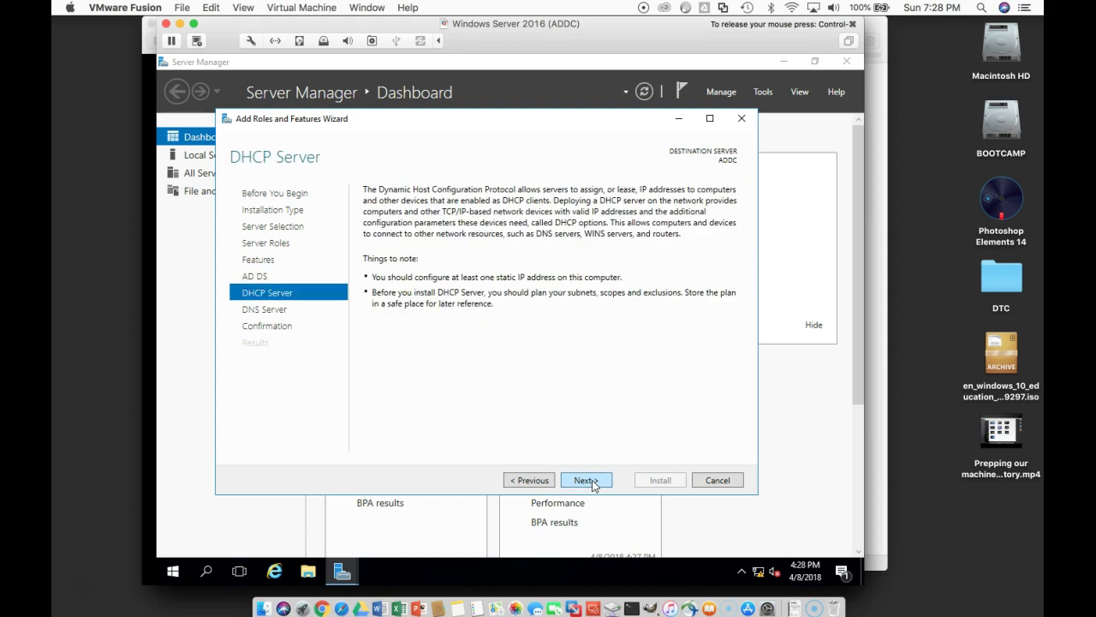
{"action": "left_click", "coordinate": [594, 483]}
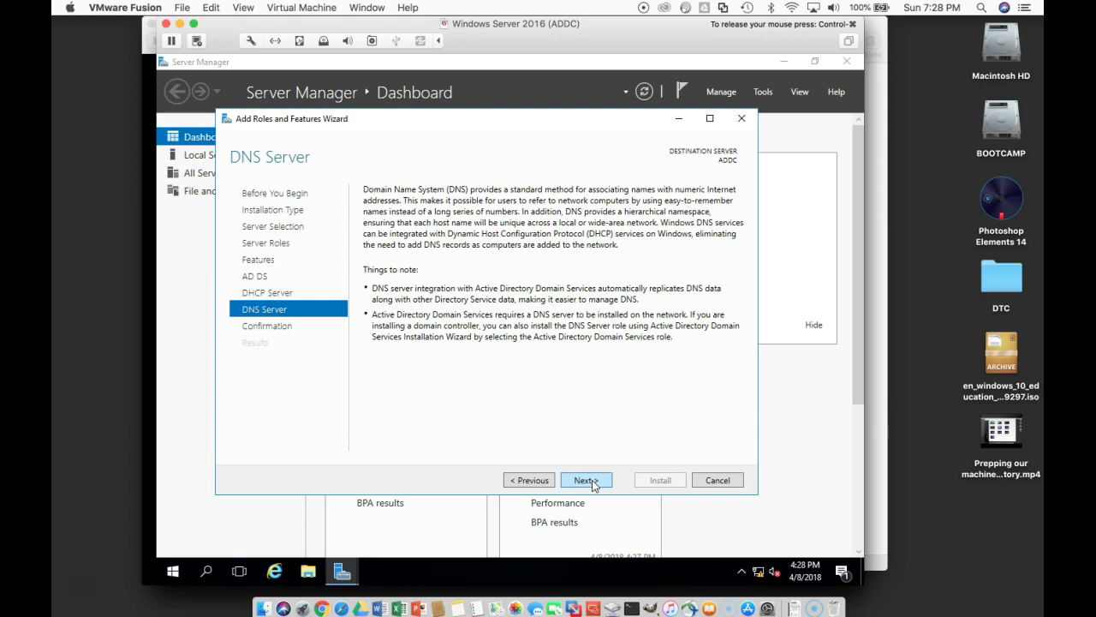
{"action": "left_click", "coordinate": [594, 483]}
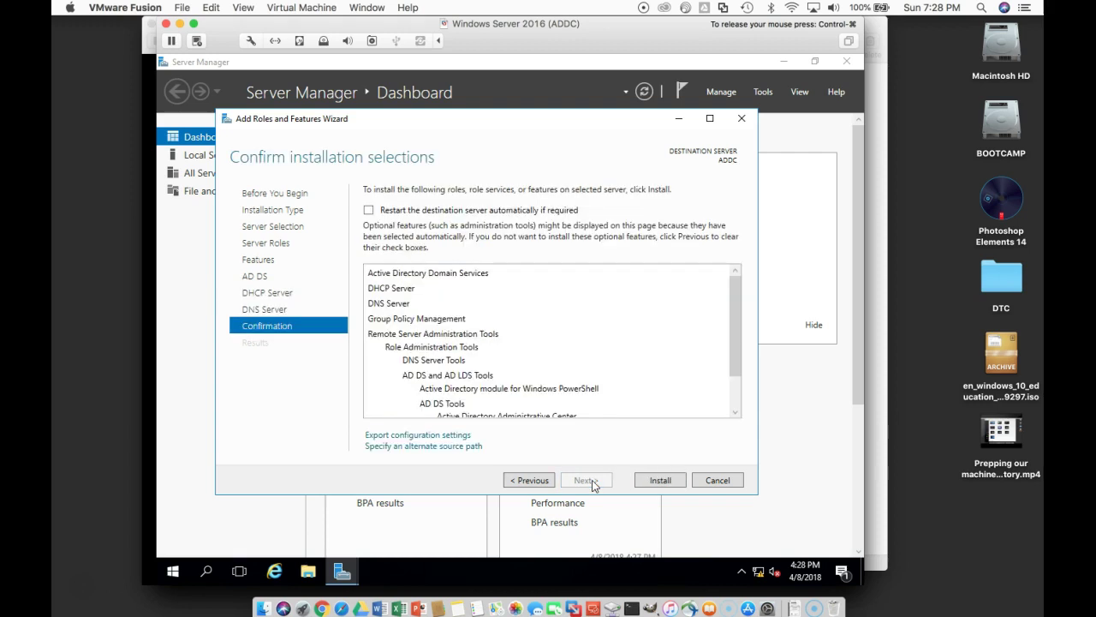
Step: Allow automatic restarts if required and begin installing the selected roles
{"action": "left_click", "coordinate": [368, 210]}
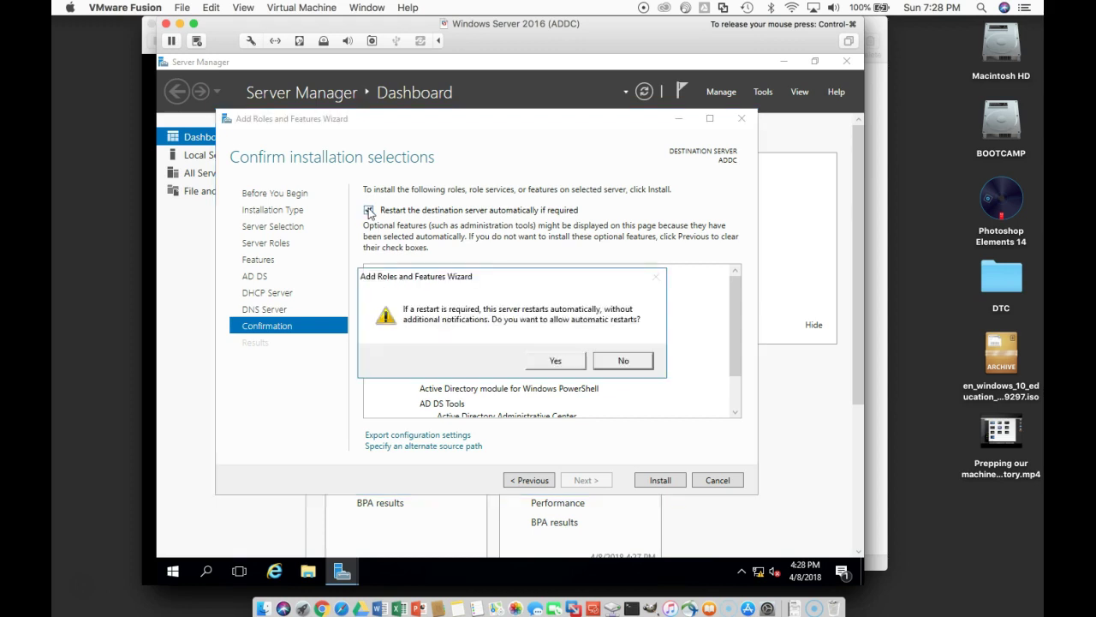
{"action": "left_click", "coordinate": [557, 360]}
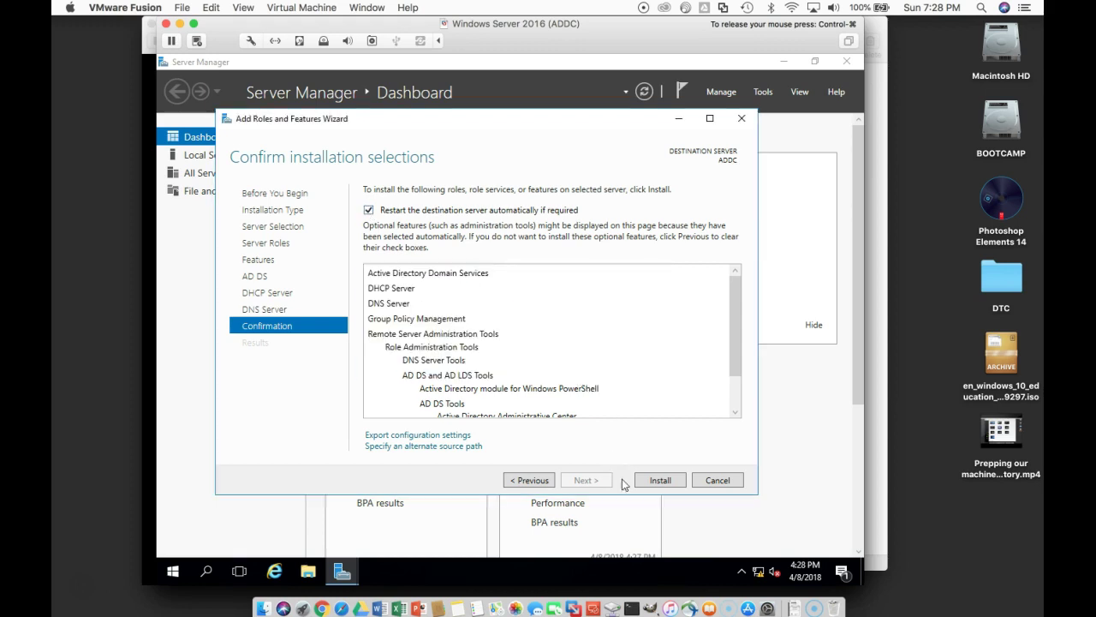
{"action": "left_click", "coordinate": [655, 486]}
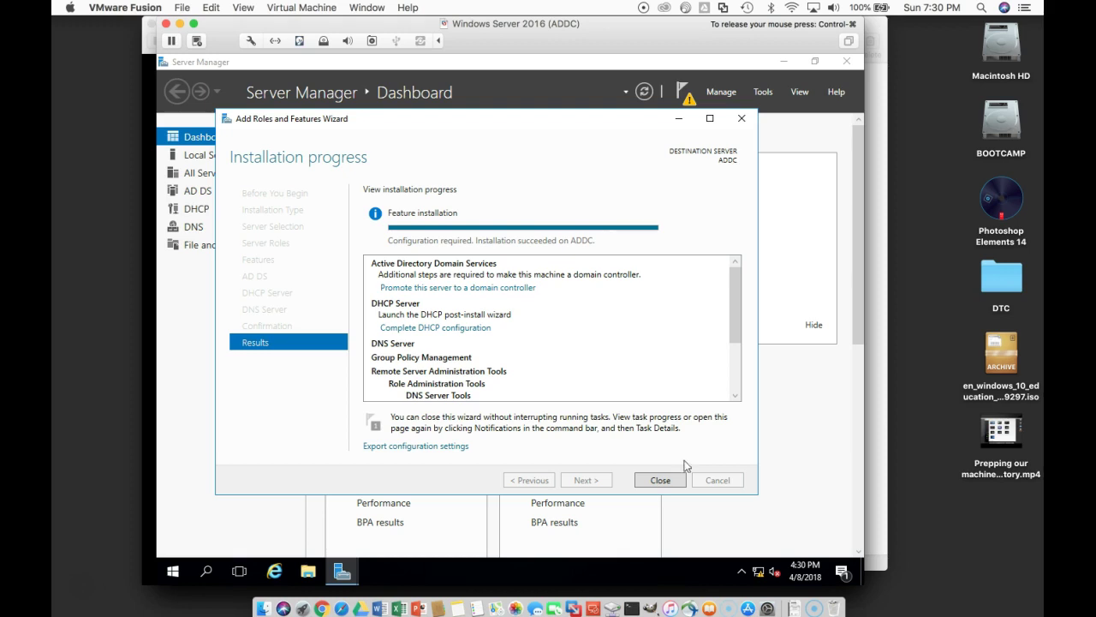
Step: Close the finished installation and launch 'Promote this server to a domain controller' from notifications
{"action": "left_click", "coordinate": [673, 480]}
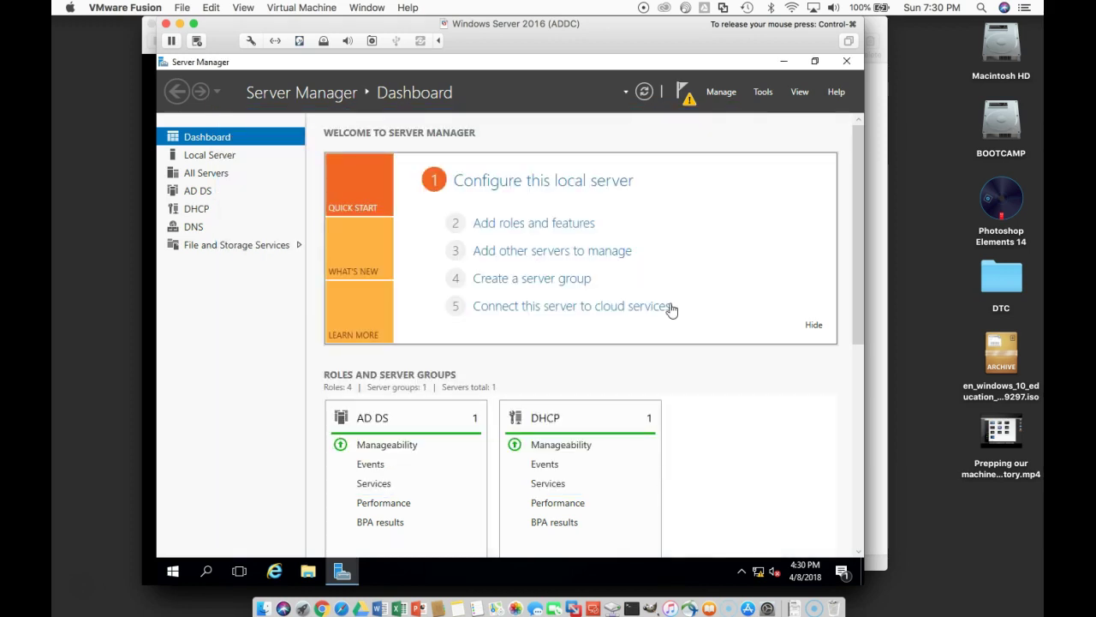
{"action": "left_click", "coordinate": [692, 104]}
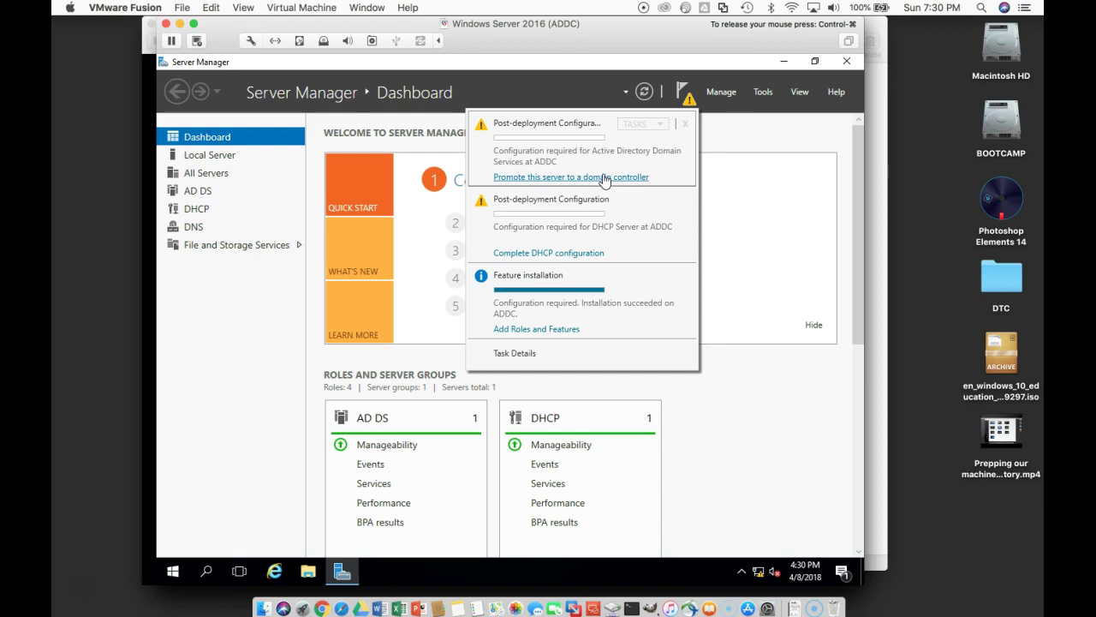
{"action": "left_click", "coordinate": [605, 178]}
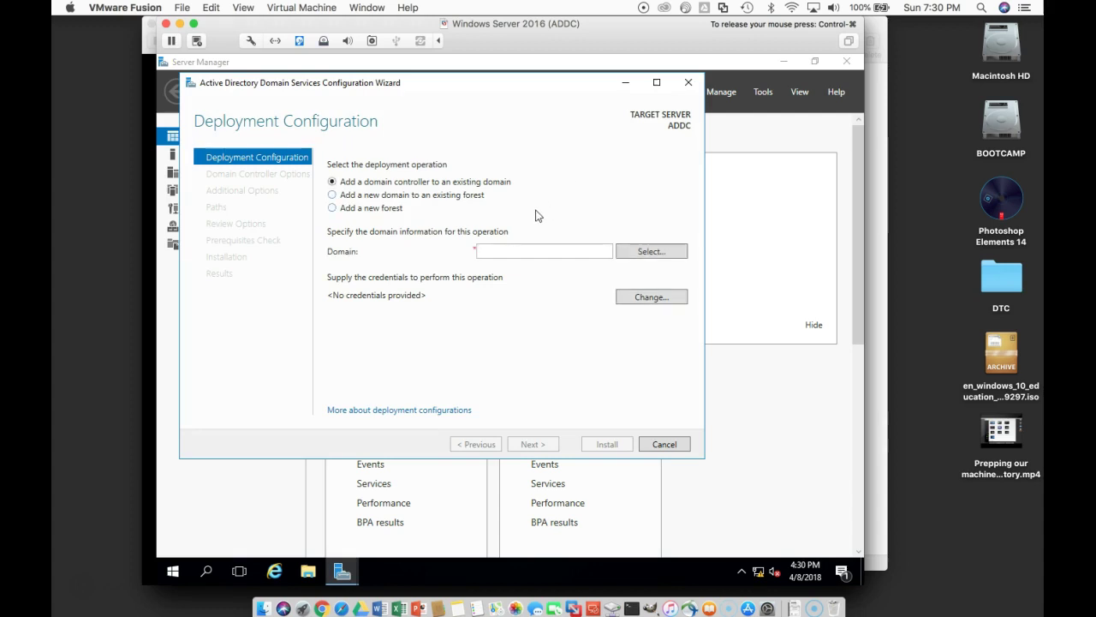
Step: Choose 'Add a new forest' with root domain name netwexp.com and continue
{"action": "left_click", "coordinate": [392, 211]}
{"action": "left_click", "coordinate": [503, 255]}
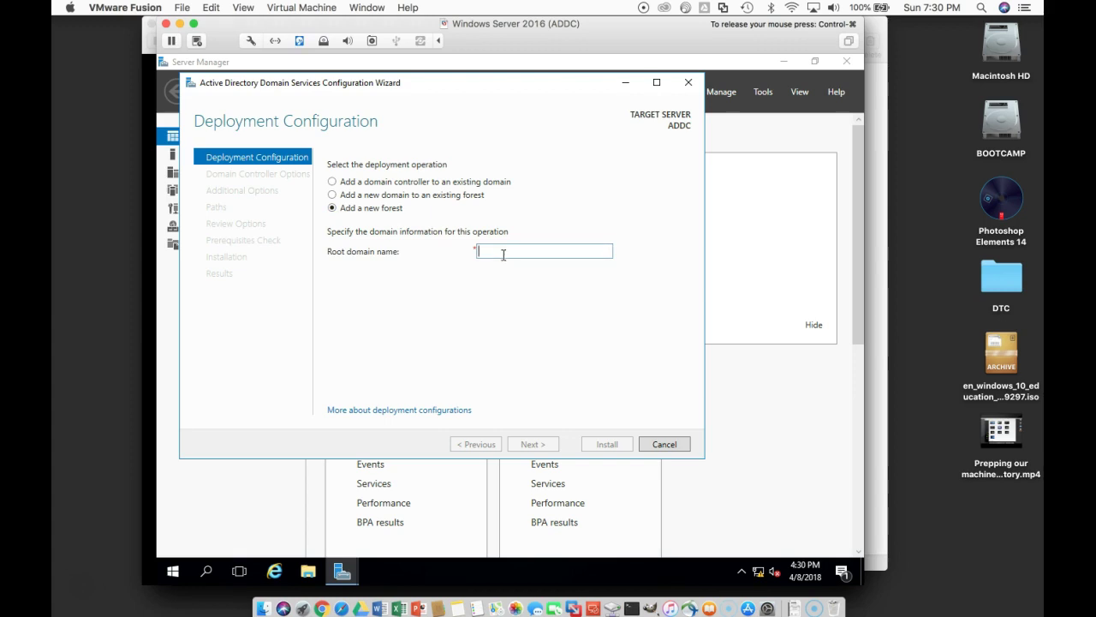
{"action": "type", "text": "net"}
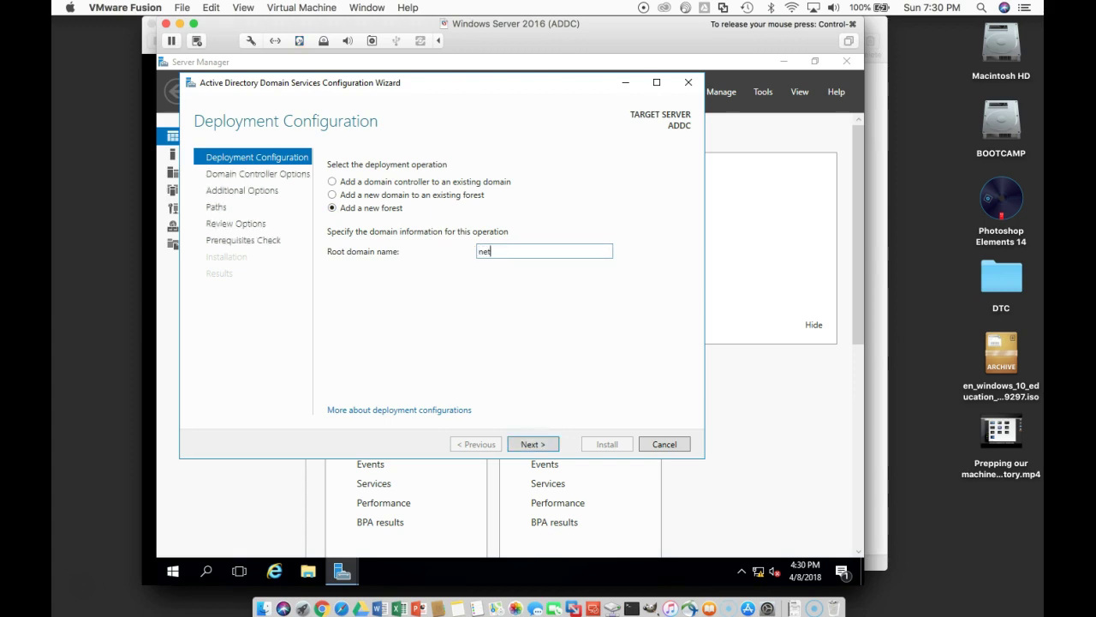
{"action": "type", "text": "wexp.com"}
{"action": "left_click", "coordinate": [552, 446]}
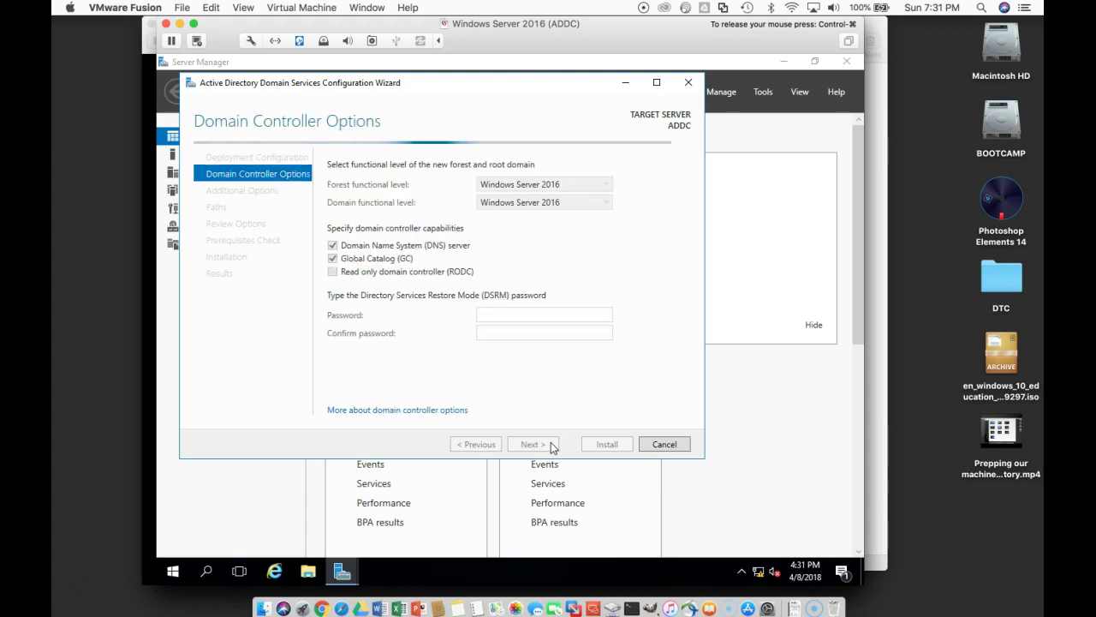
Step: Enter and confirm the Directory Services Restore Mode password
{"action": "left_click", "coordinate": [515, 314]}
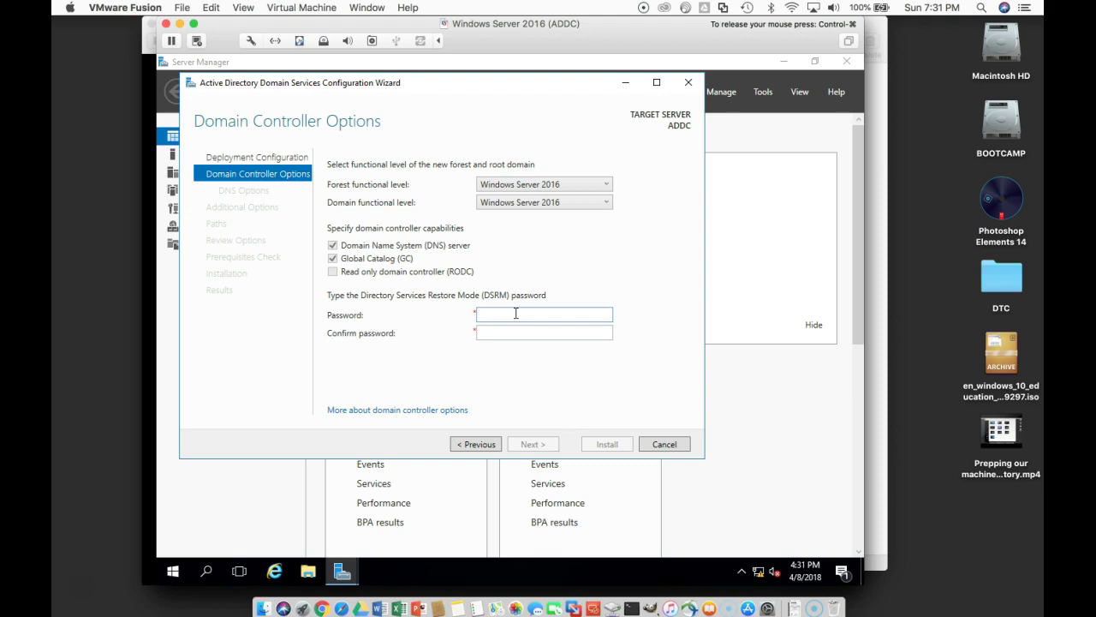
{"action": "type", "text": "Passwo"}
{"action": "key", "text": "Tab"}
{"action": "type", "text": "Password"}
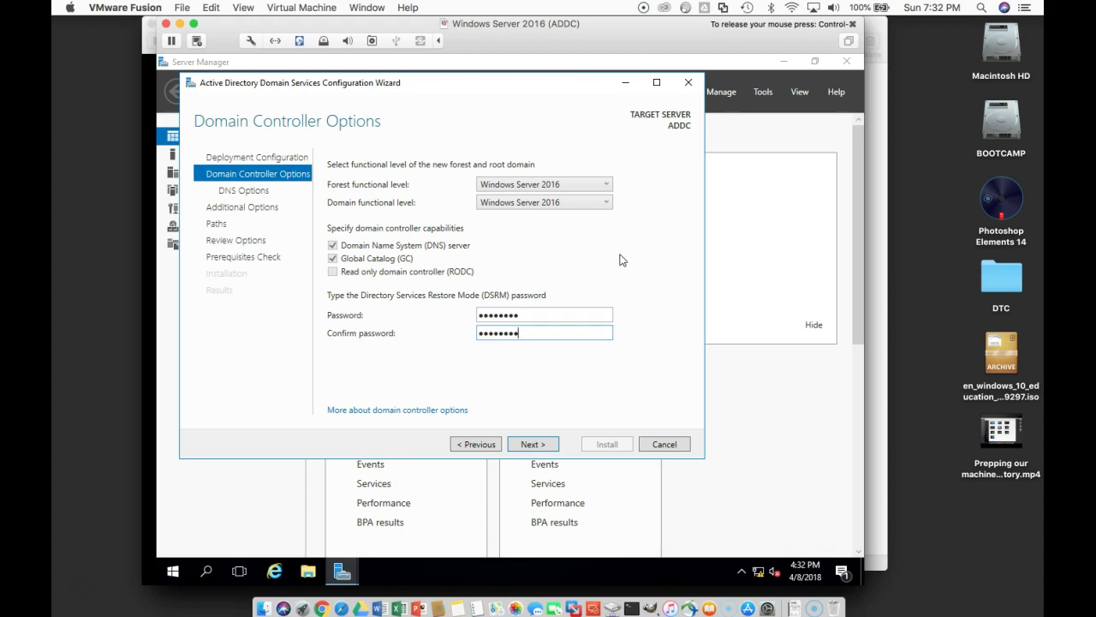
Step: Keep forest and domain functional levels at Windows Server 2016 and continue to DNS Options
{"action": "left_click", "coordinate": [607, 203]}
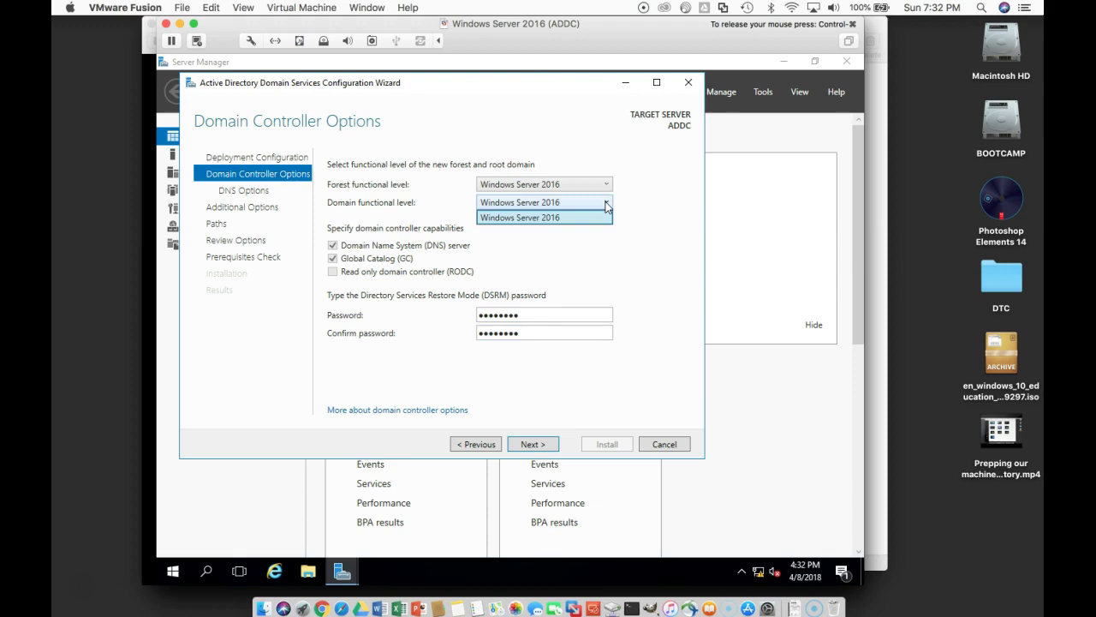
{"action": "left_click", "coordinate": [606, 204]}
{"action": "left_click", "coordinate": [606, 186]}
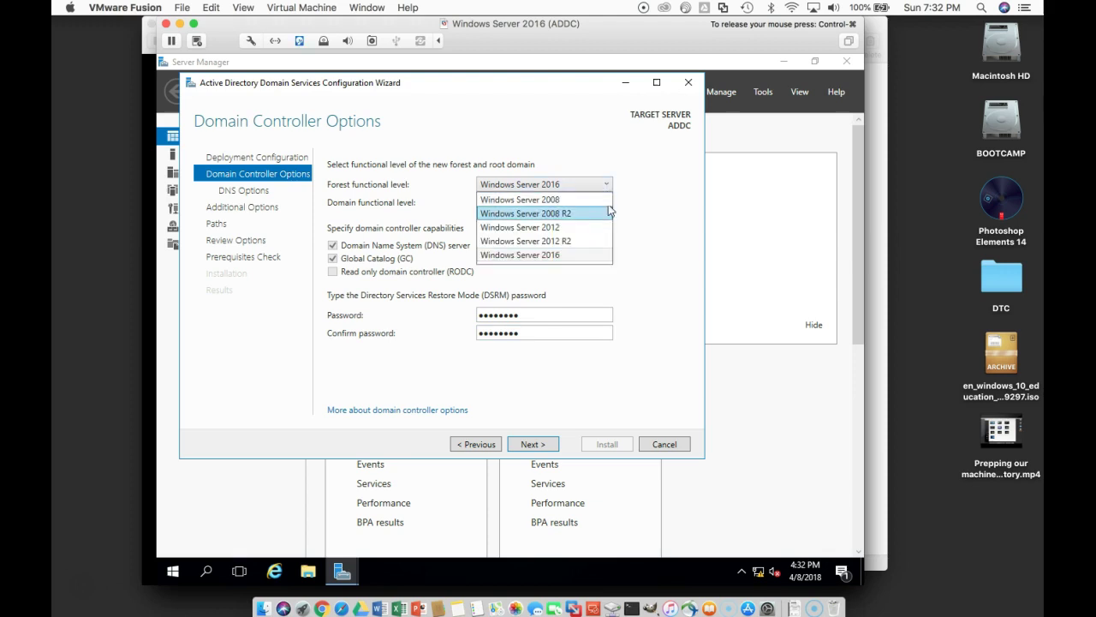
{"action": "left_click", "coordinate": [649, 200]}
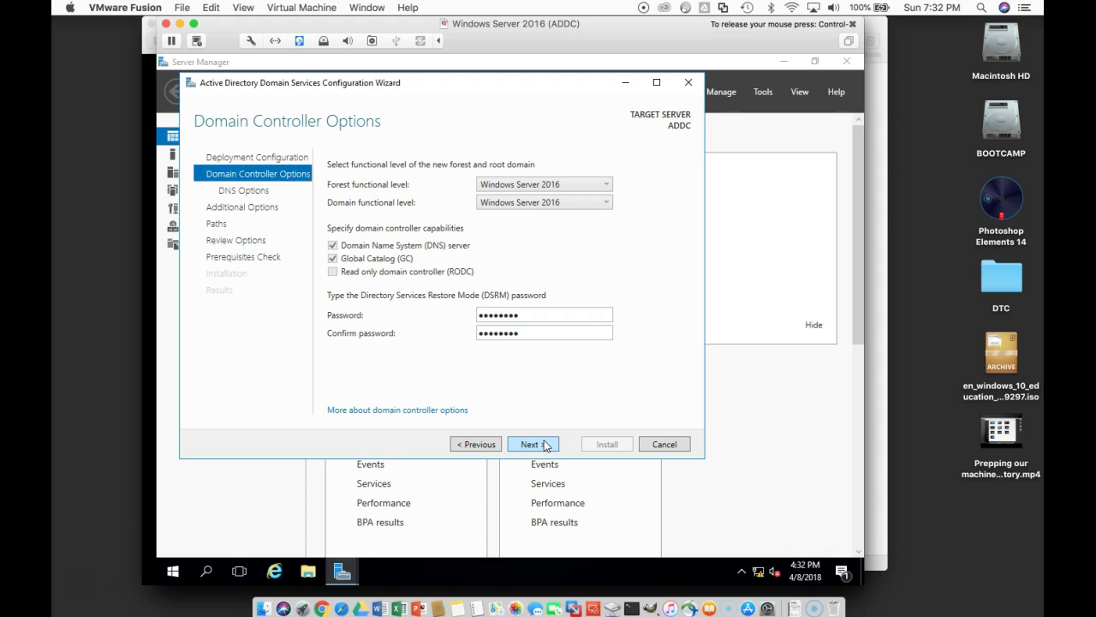
{"action": "left_click", "coordinate": [545, 445]}
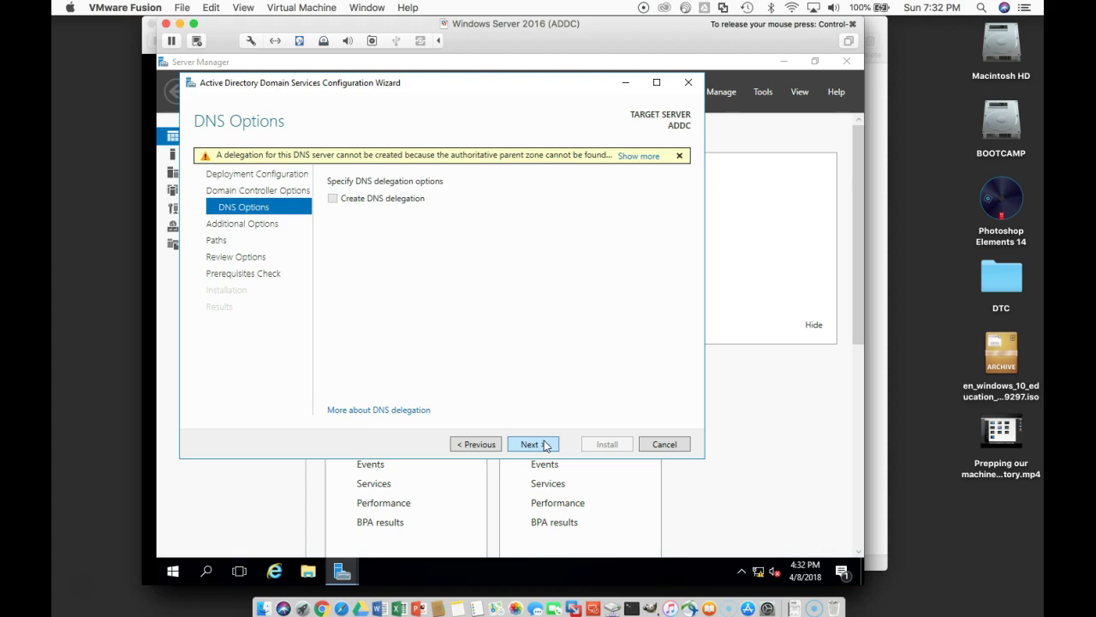
Step: Accept default DNS options, NetBIOS name NETWEXP and NTDS/SYSVOL paths, reaching Prerequisites Check
{"action": "left_click", "coordinate": [544, 444]}
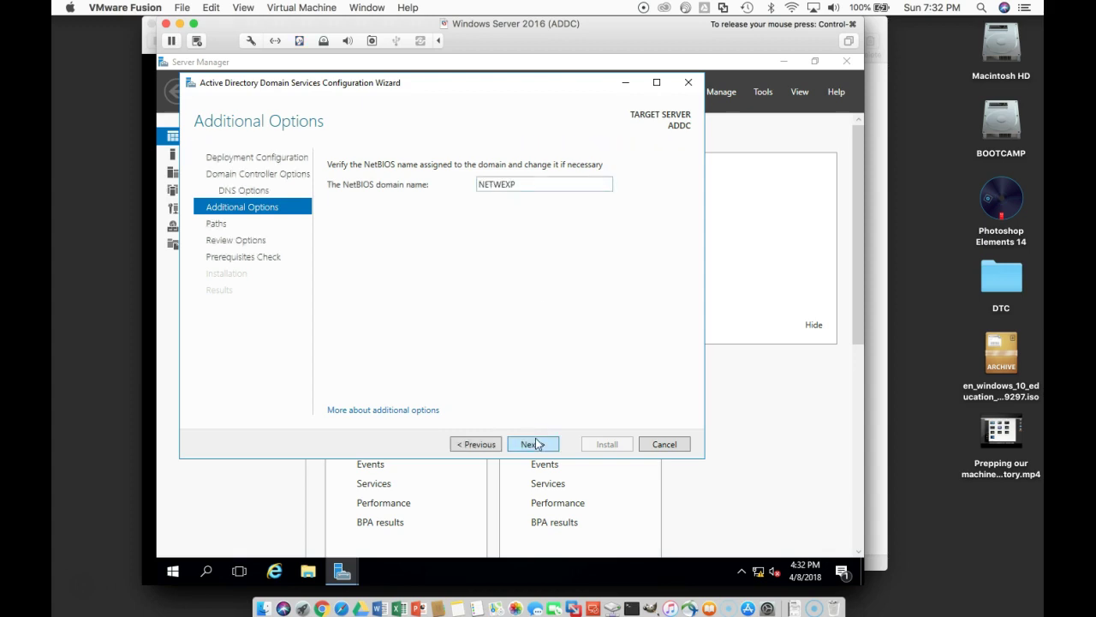
{"action": "left_click", "coordinate": [535, 444]}
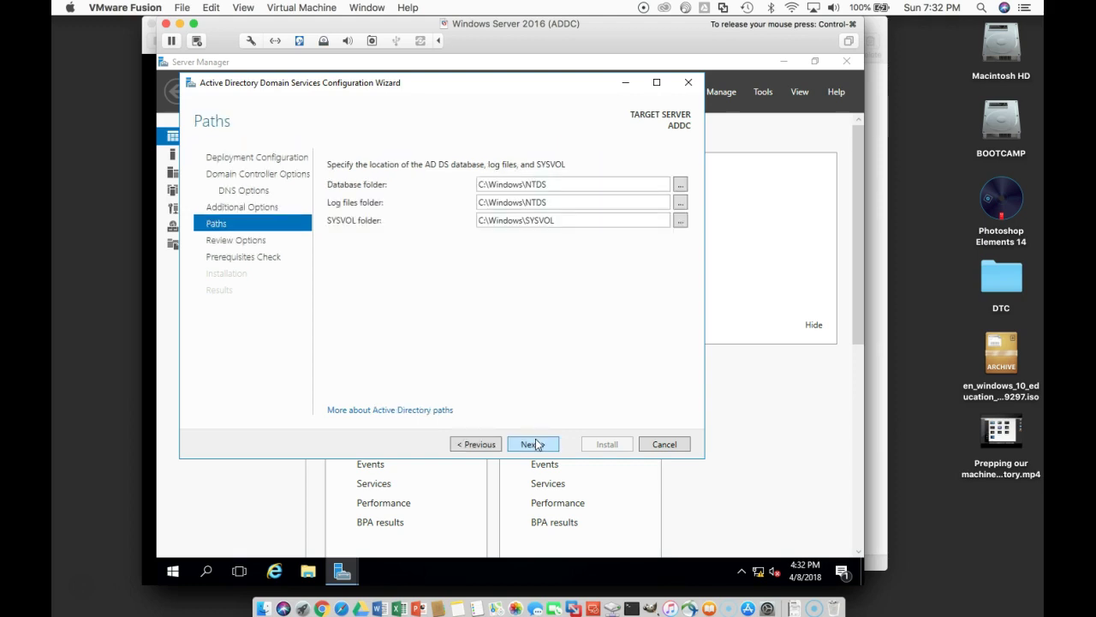
{"action": "left_click", "coordinate": [535, 443]}
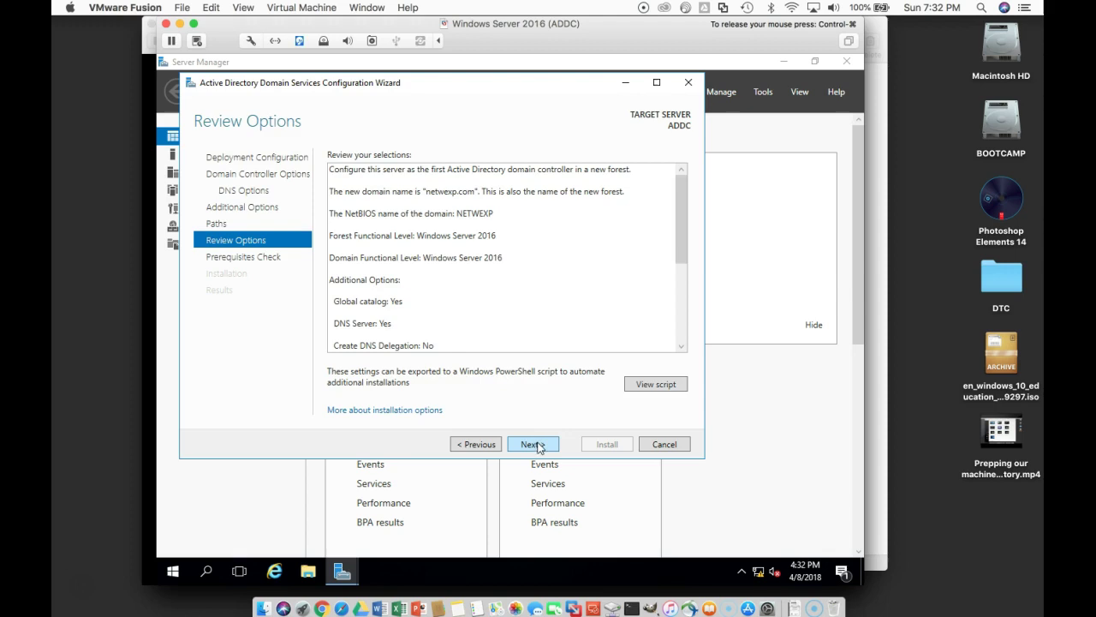
{"action": "left_click", "coordinate": [537, 445]}
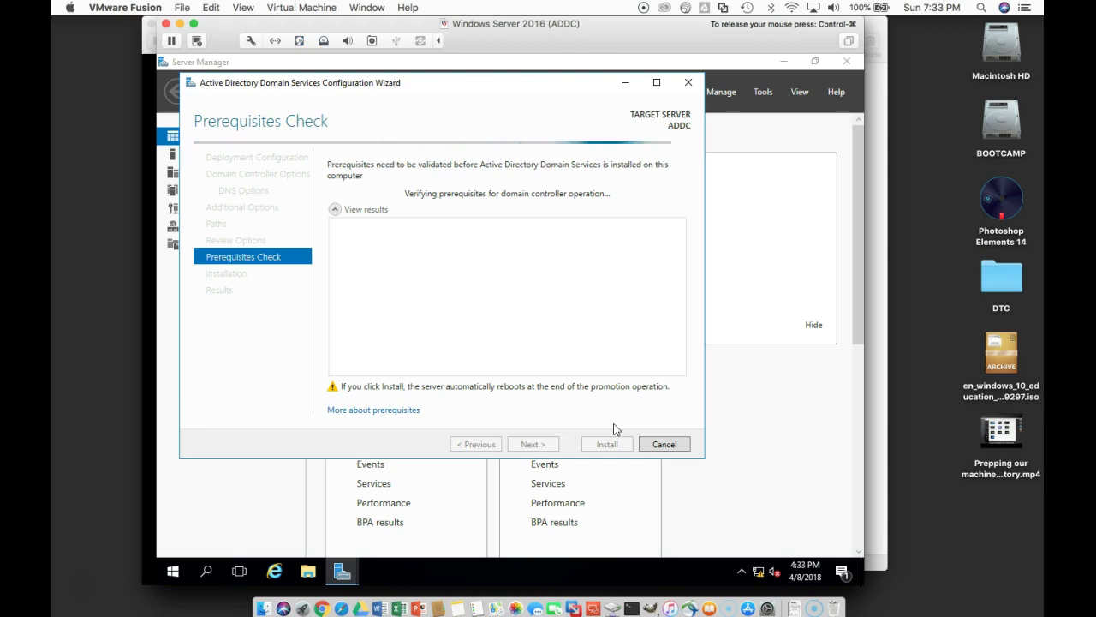
Step: Review the passed prerequisite results and install AD DS to promote the server
{"action": "left_click_drag", "start_coordinate": [675, 338], "coordinate": [677, 360]}
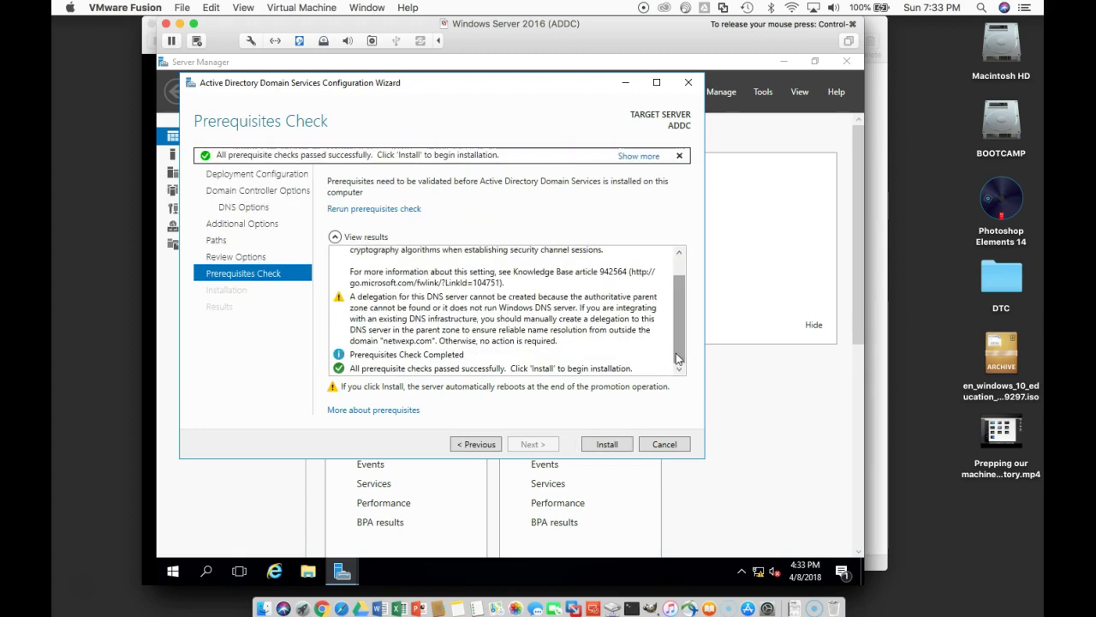
{"action": "left_click_drag", "start_coordinate": [675, 353], "coordinate": [682, 384]}
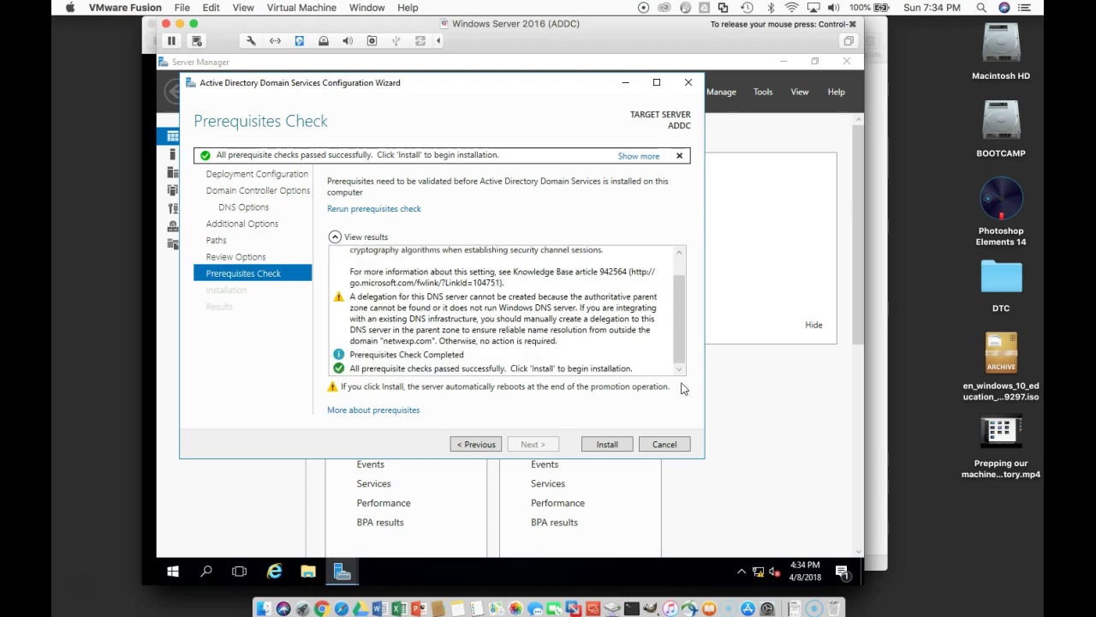
{"action": "left_click", "coordinate": [608, 444]}
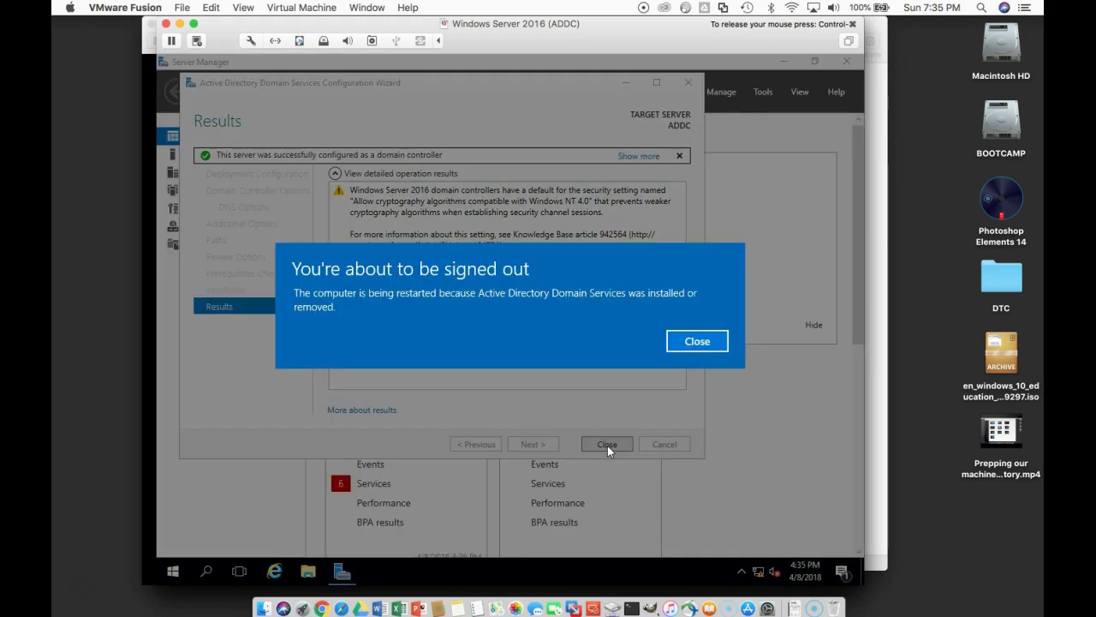
Step: Dismiss the sign-out notice and close the Results page so the server reboots
{"action": "left_click", "coordinate": [685, 345]}
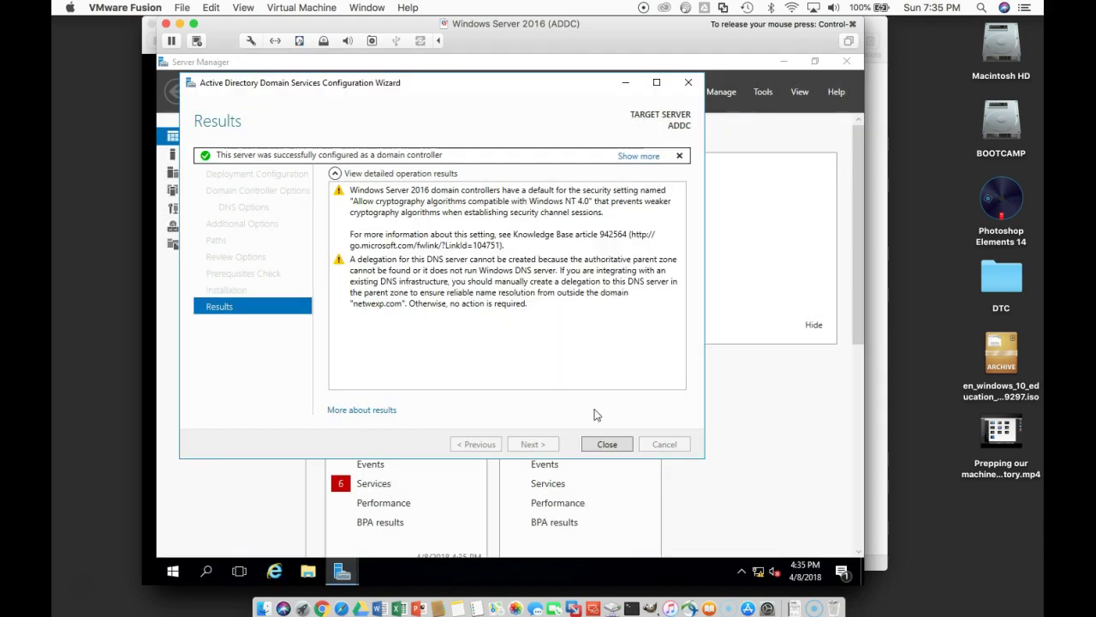
{"action": "left_click", "coordinate": [607, 444]}
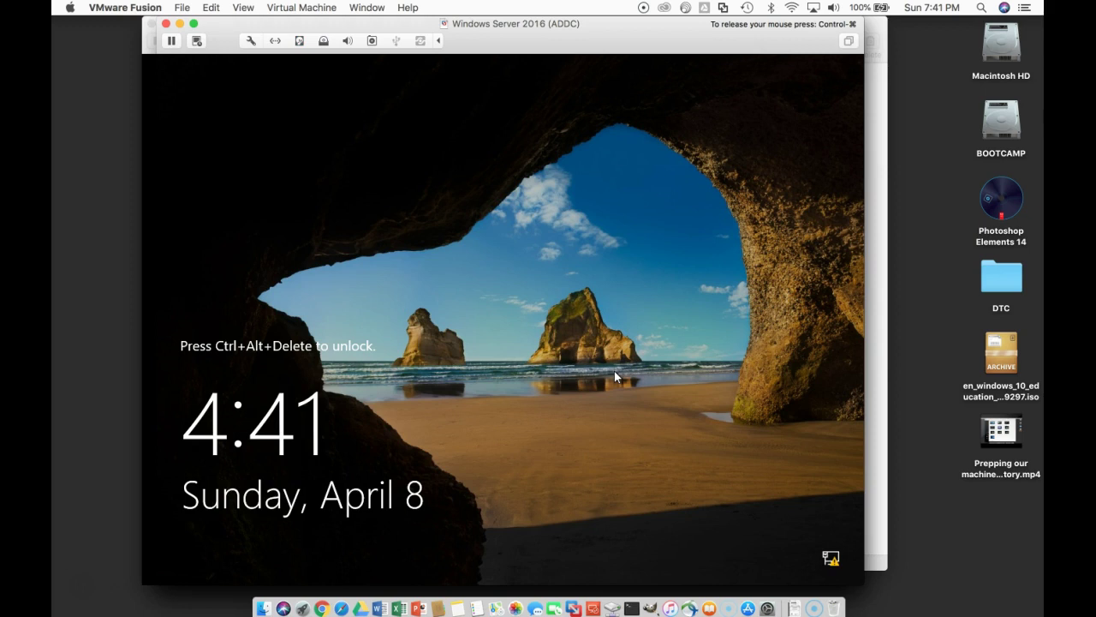
Step: Send Ctrl-Alt-Del from VMware Fusion's Virtual Machine menu and sign in with the Administrator password
{"action": "left_click", "coordinate": [316, 8]}
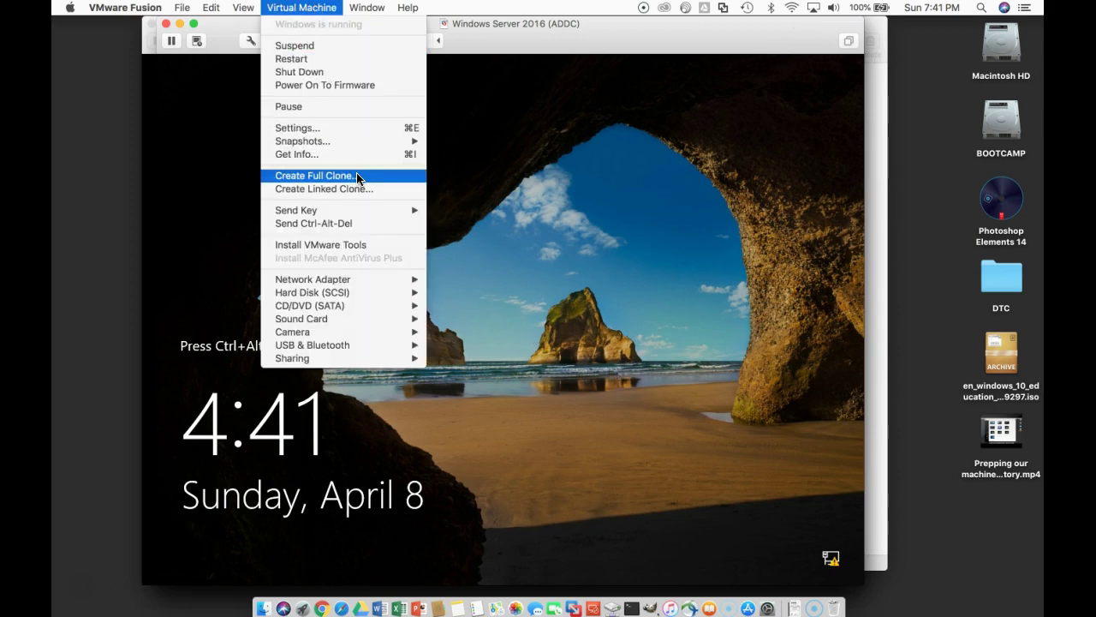
{"action": "left_click", "coordinate": [353, 222]}
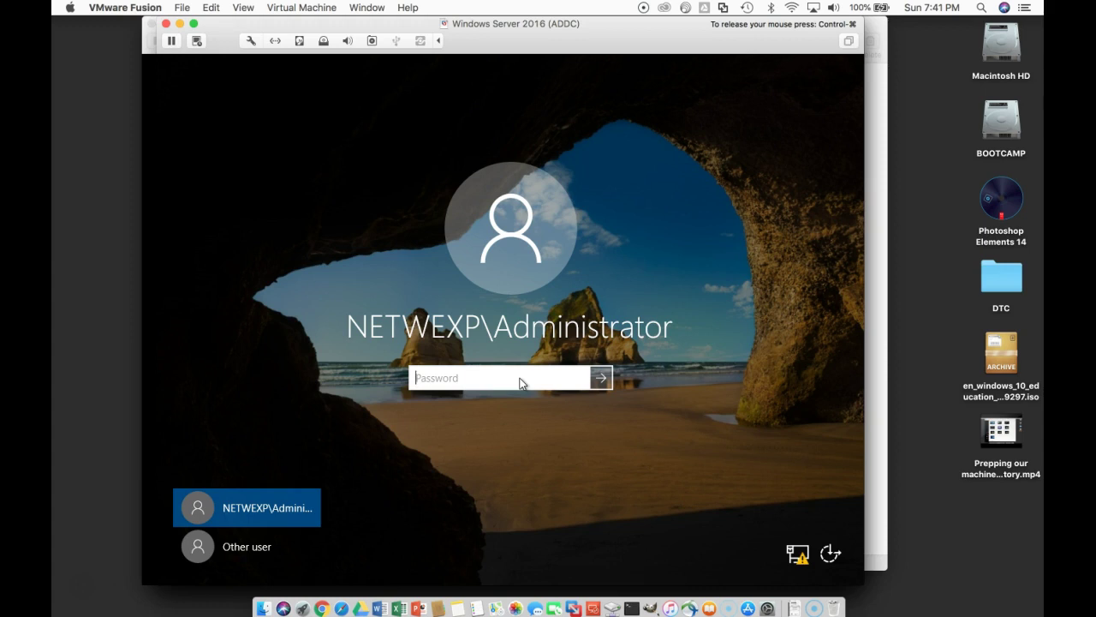
{"action": "type", "text": "•••••••"}
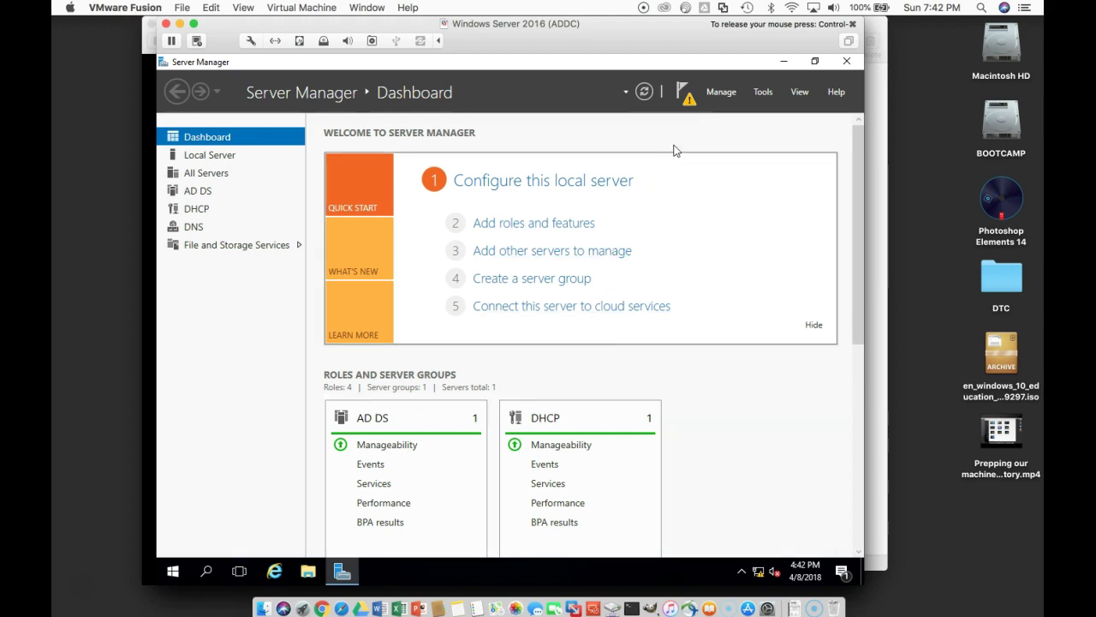
Step: Review the pending DHCP post-deployment notification, then minimize the domain controller's VM window
{"action": "left_click", "coordinate": [689, 99]}
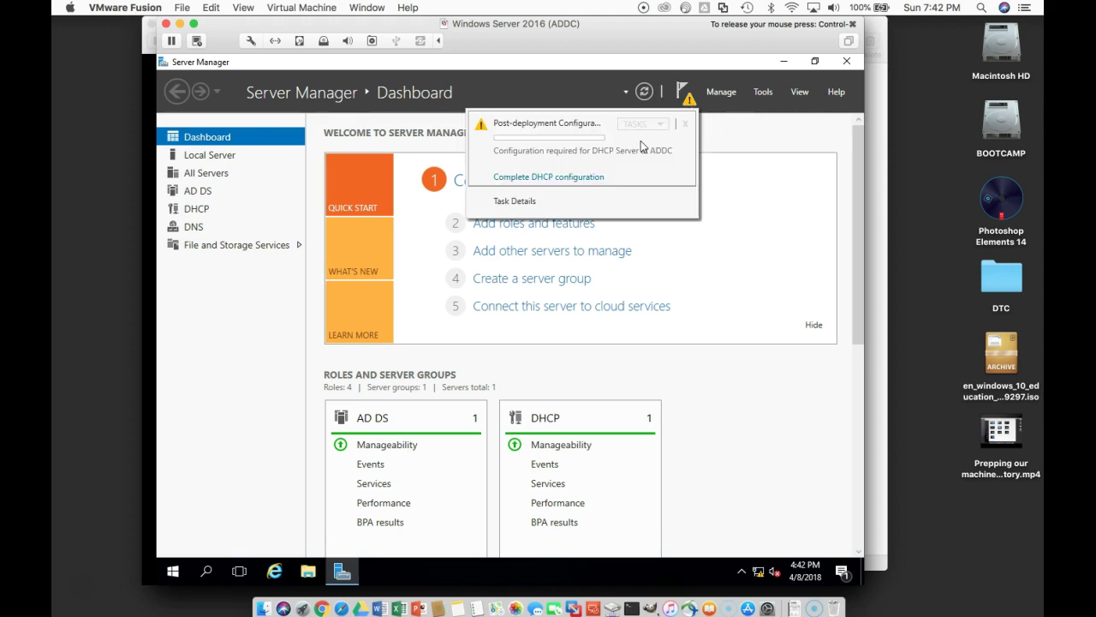
{"action": "left_click", "coordinate": [761, 187]}
{"action": "left_click", "coordinate": [690, 99]}
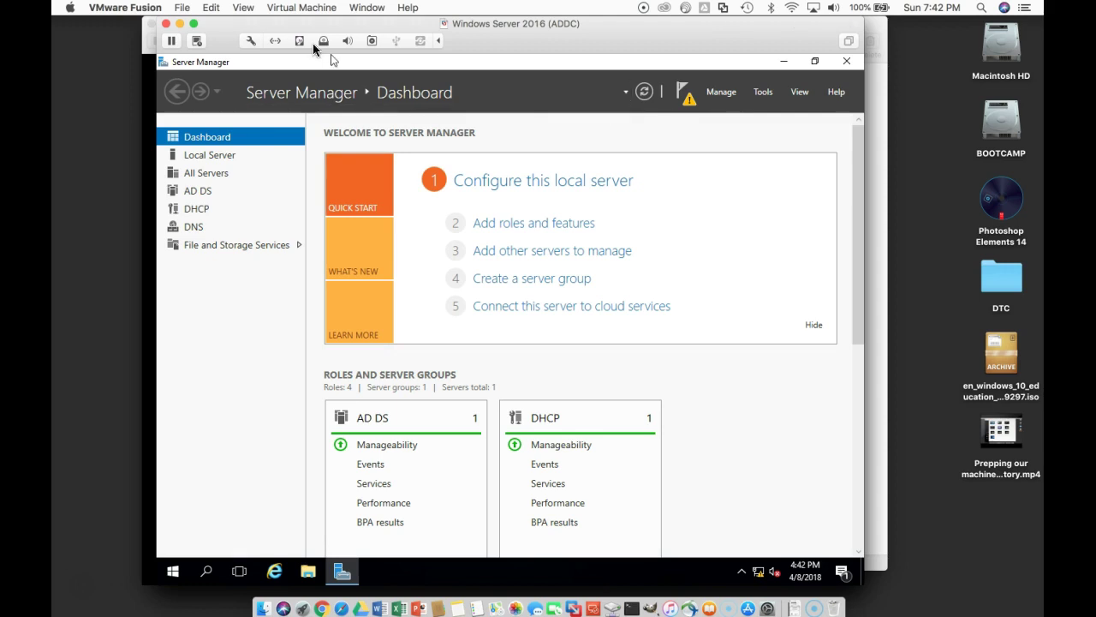
{"action": "left_click", "coordinate": [180, 25]}
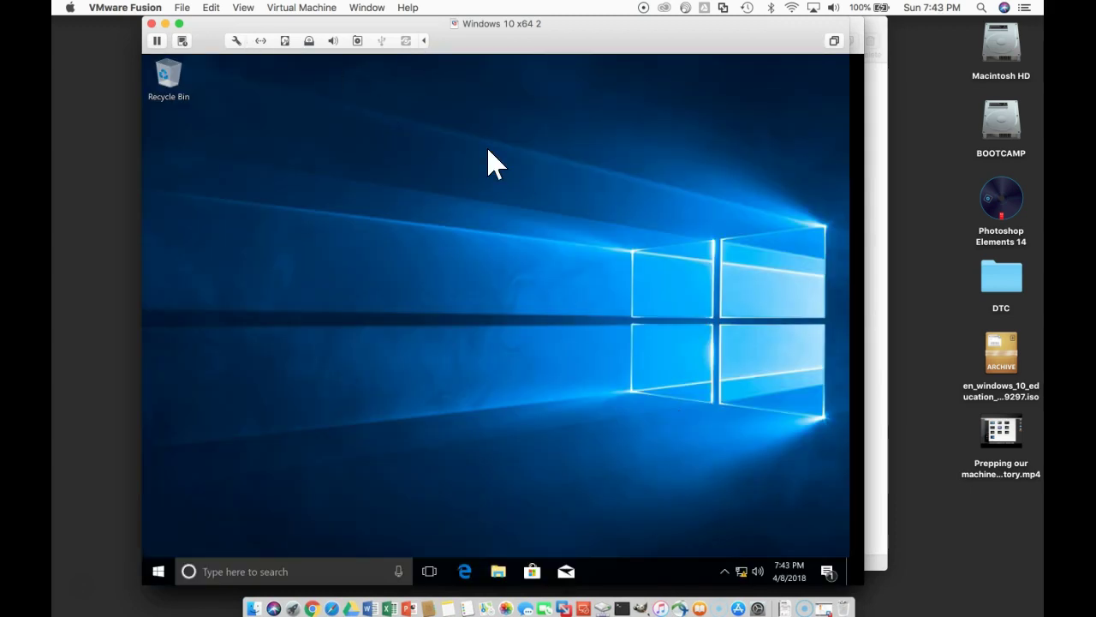
Step: Switch to the Windows Server 2016 (SQLSVR) VM and launch Server Manager's Local Server properties
{"action": "left_click", "coordinate": [366, 7]}
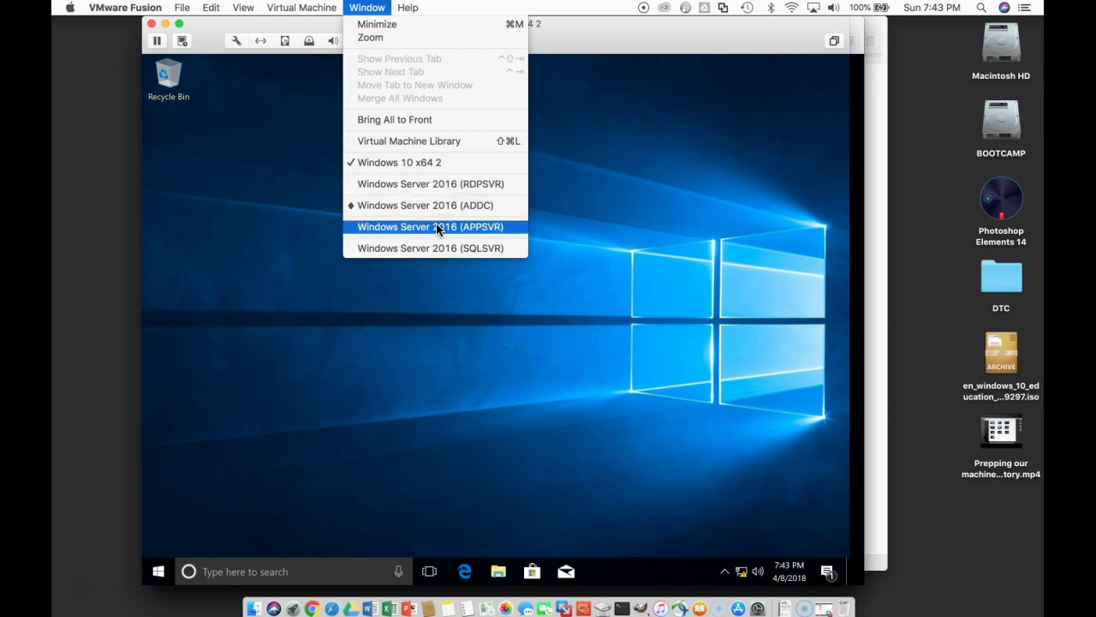
{"action": "left_click", "coordinate": [439, 248]}
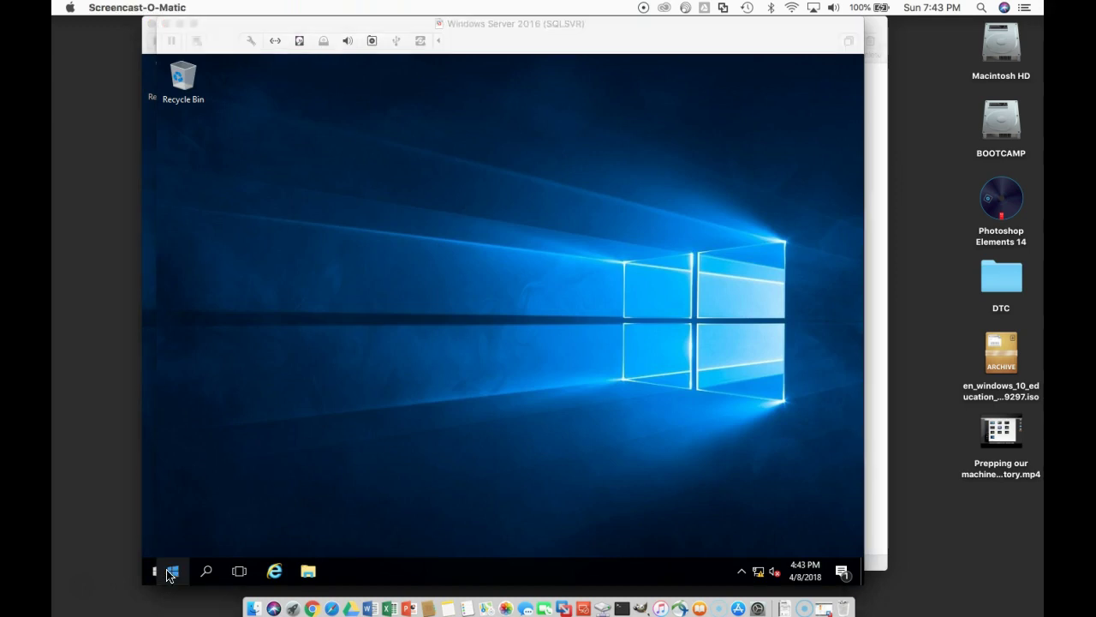
{"action": "left_click", "coordinate": [175, 577]}
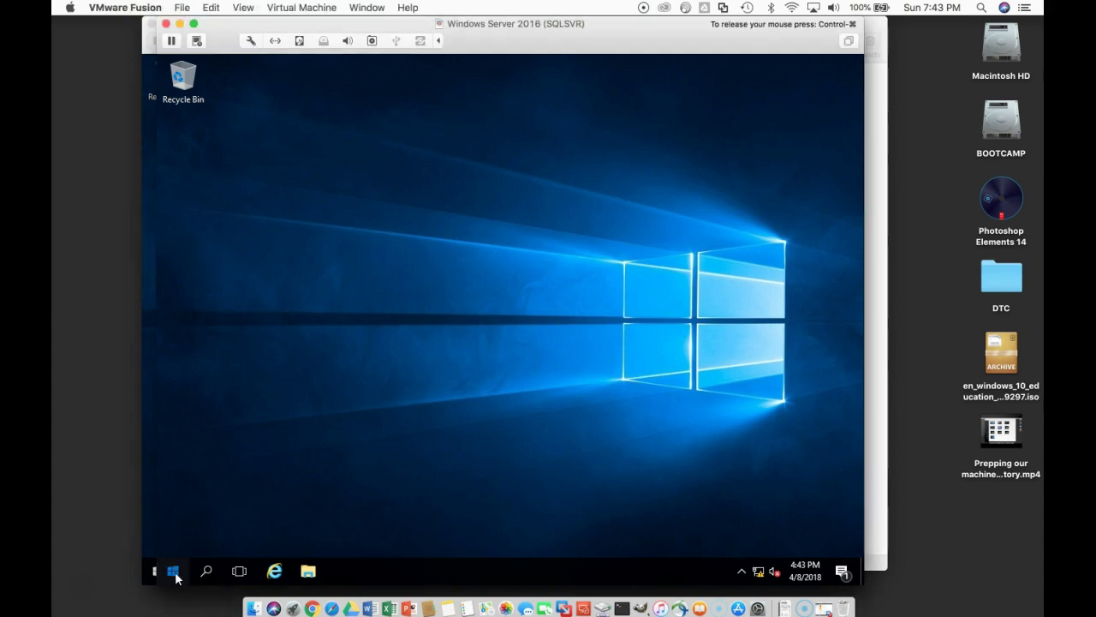
{"action": "left_click", "coordinate": [174, 574]}
{"action": "left_click", "coordinate": [419, 211]}
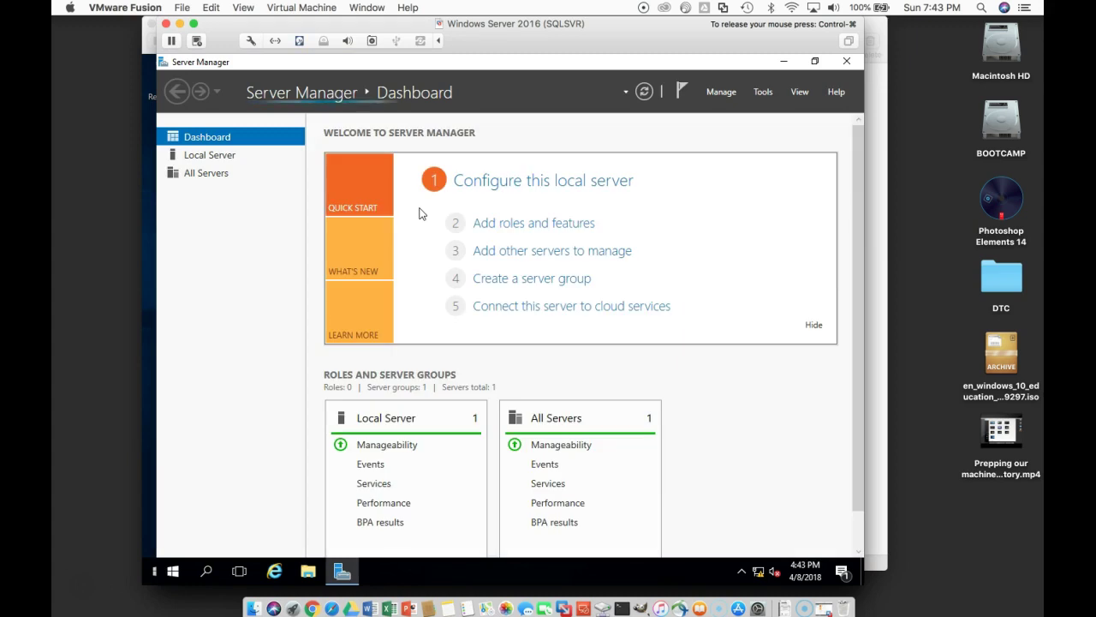
{"action": "left_click", "coordinate": [488, 188]}
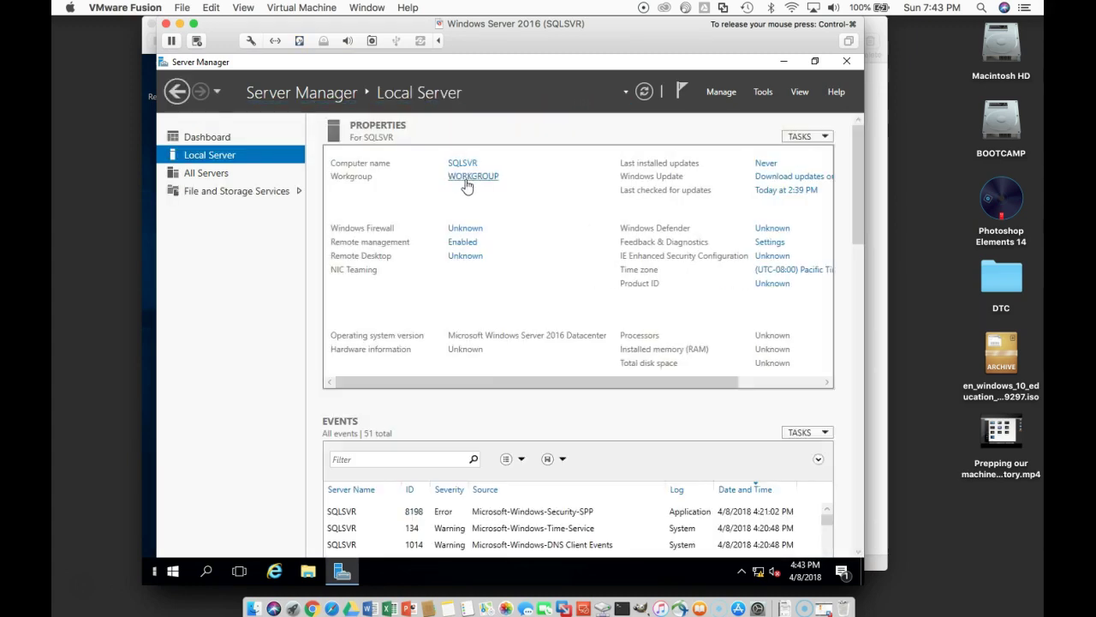
Step: Change SQLSVR's membership from WORKGROUP to the netwexp.com domain
{"action": "left_click", "coordinate": [466, 182]}
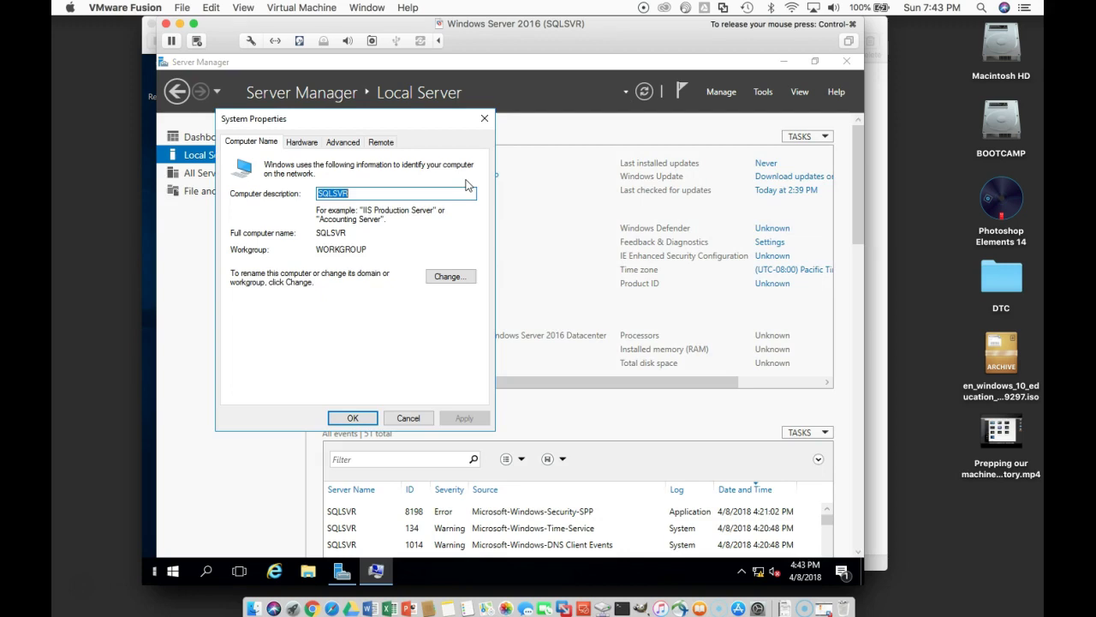
{"action": "left_click", "coordinate": [466, 281]}
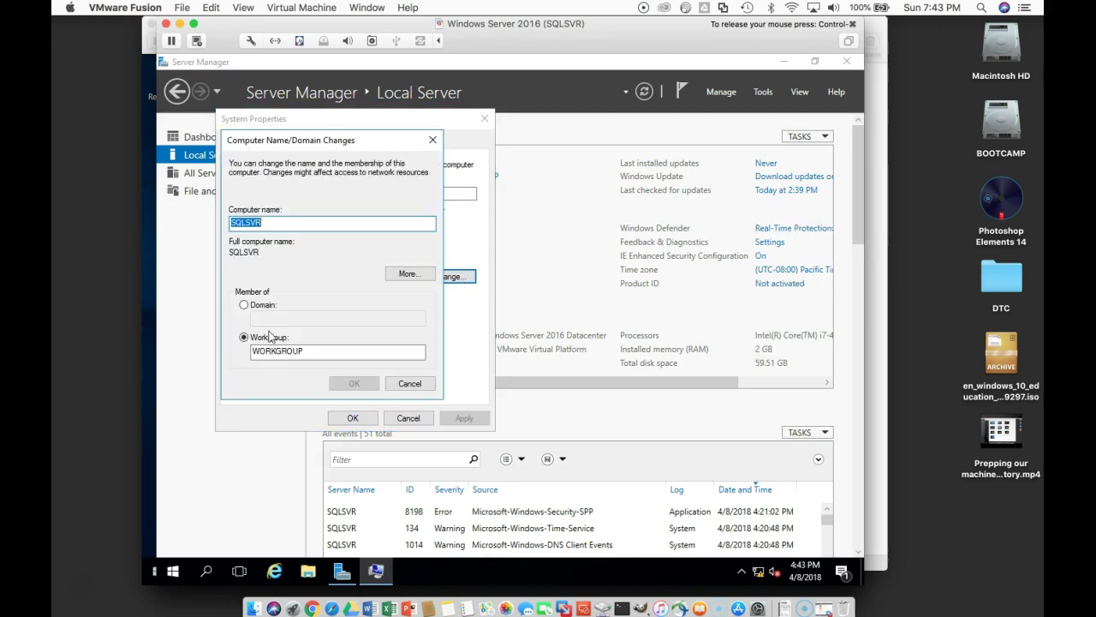
{"action": "left_click", "coordinate": [251, 307]}
{"action": "left_click", "coordinate": [255, 318]}
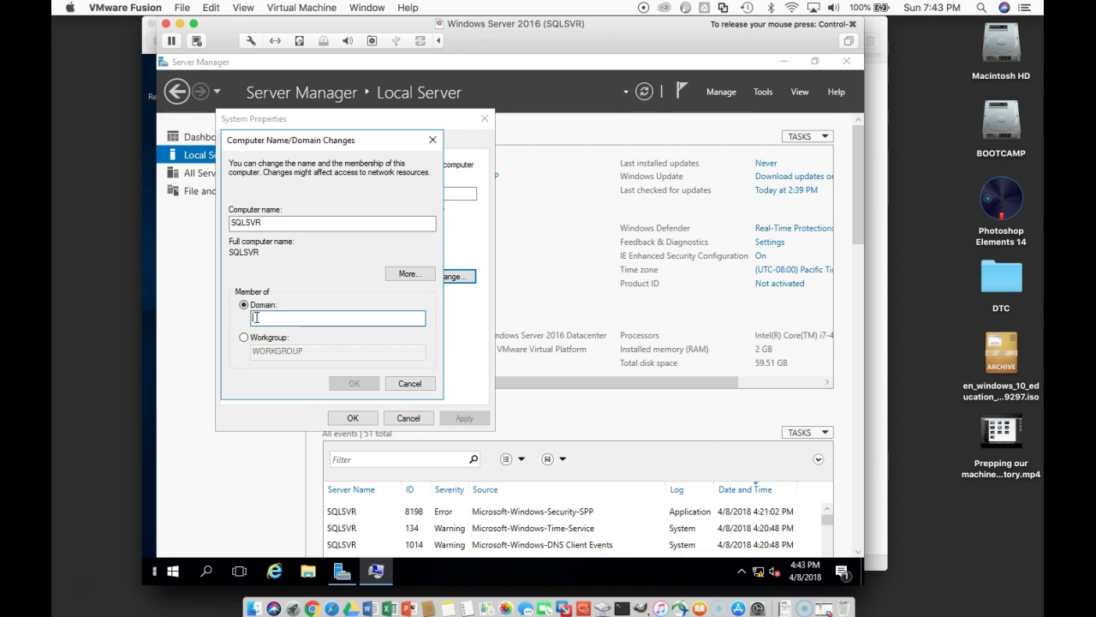
{"action": "type", "text": "ne"}
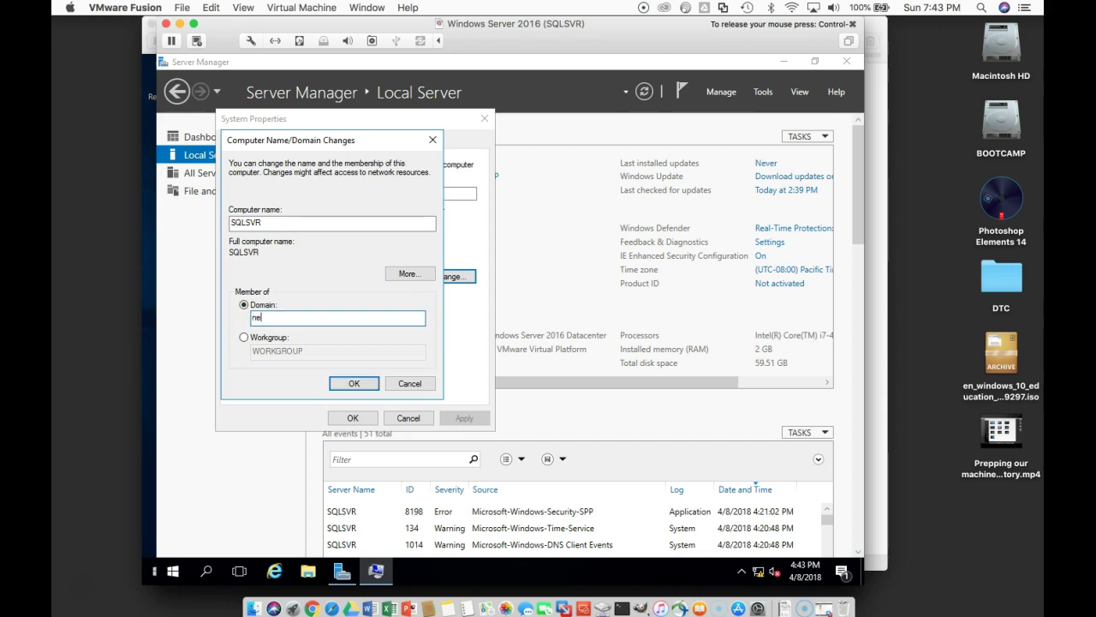
{"action": "type", "text": "twexp.com"}
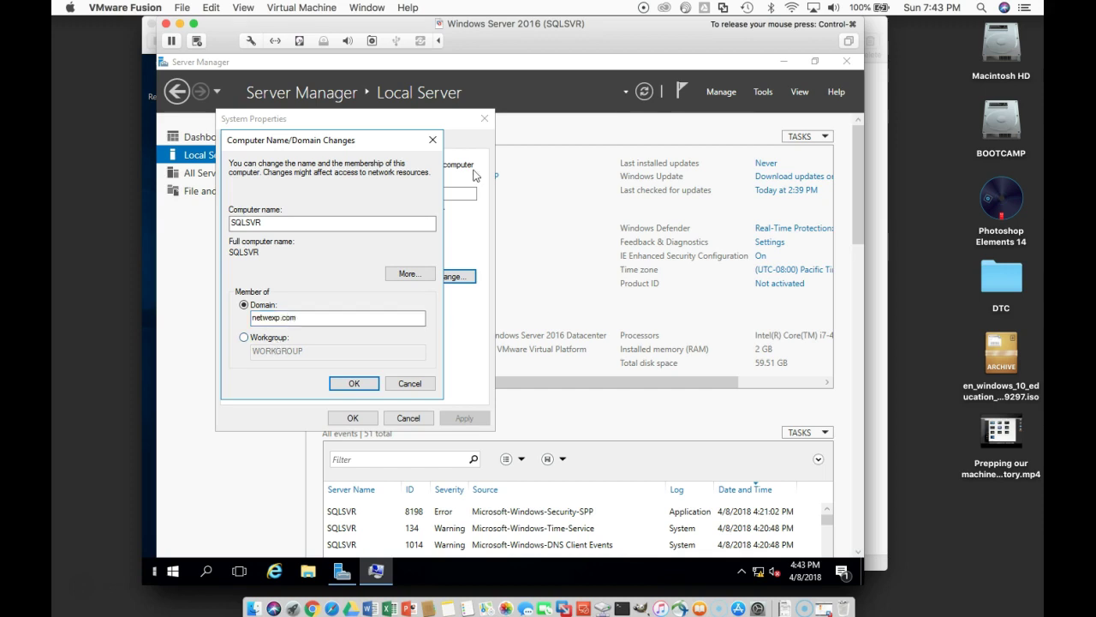
{"action": "left_click", "coordinate": [364, 385]}
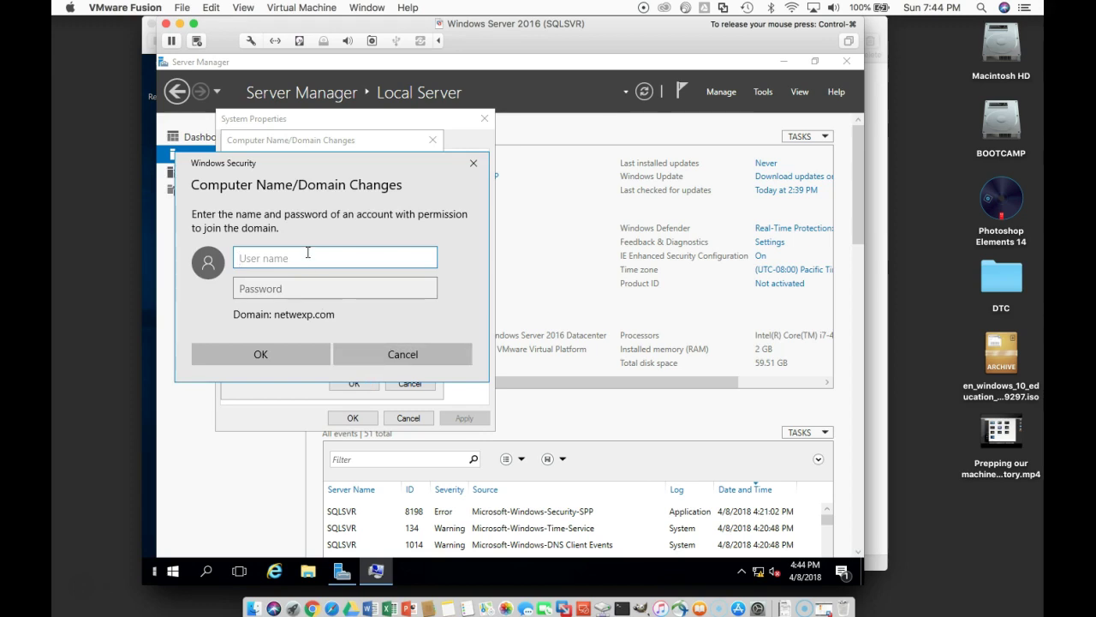
Step: Authorize the domain join with the Administrator account and its password
{"action": "type", "text": "Administrator"}
{"action": "key", "text": "Tab"}
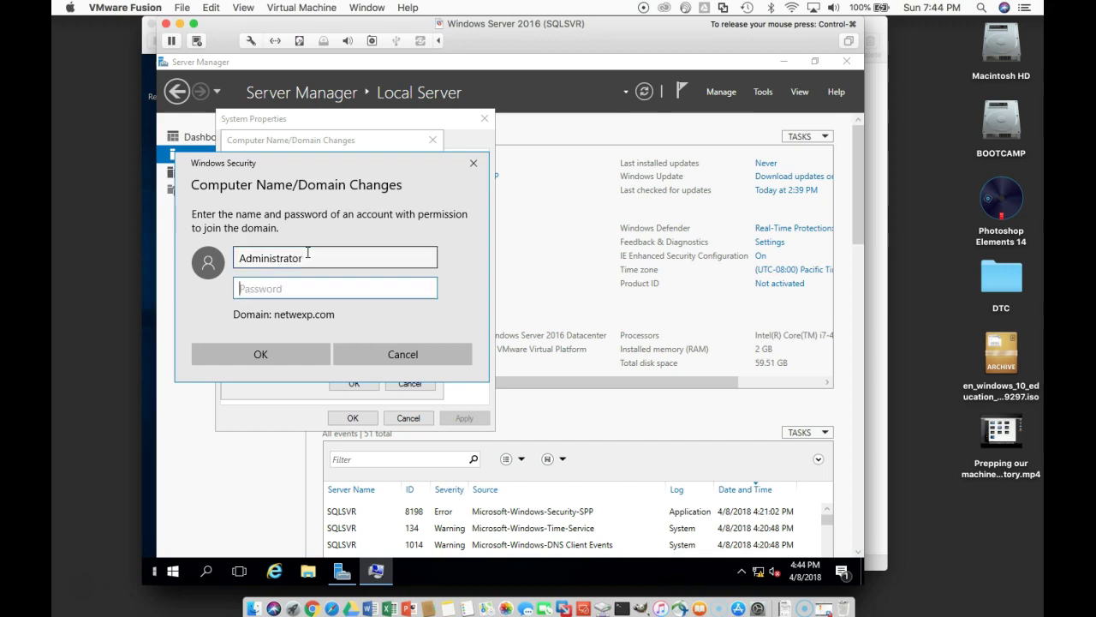
{"action": "type", "text": "••••••"}
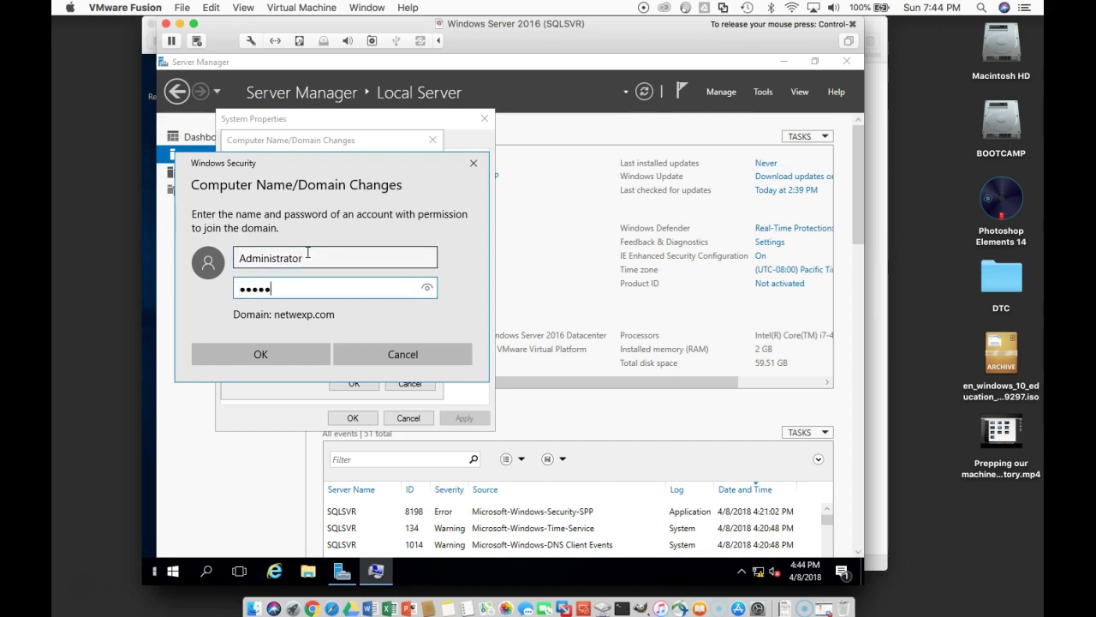
{"action": "type", "text": "••"}
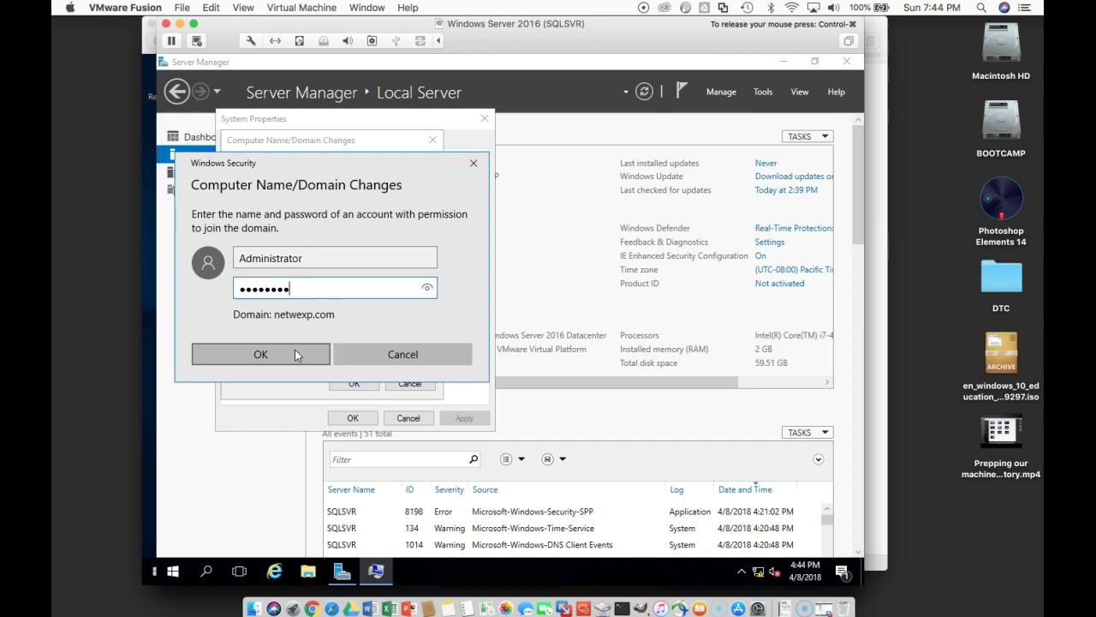
{"action": "left_click", "coordinate": [295, 351]}
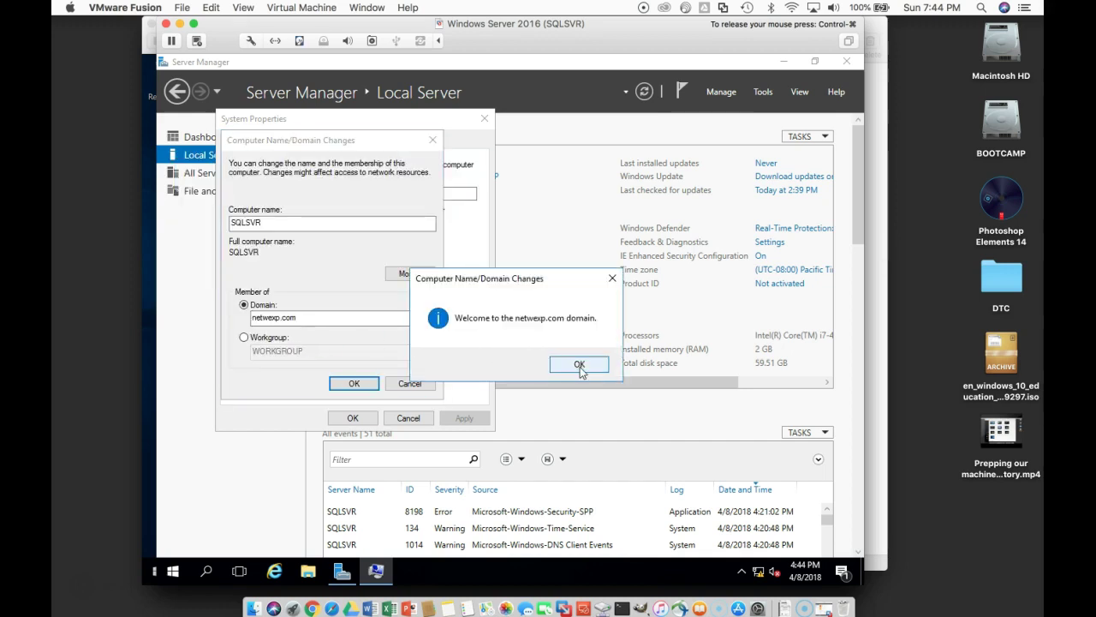
Step: Acknowledge the welcome and restart notices, close System Properties, and restart SQLSVR now
{"action": "left_click", "coordinate": [580, 367]}
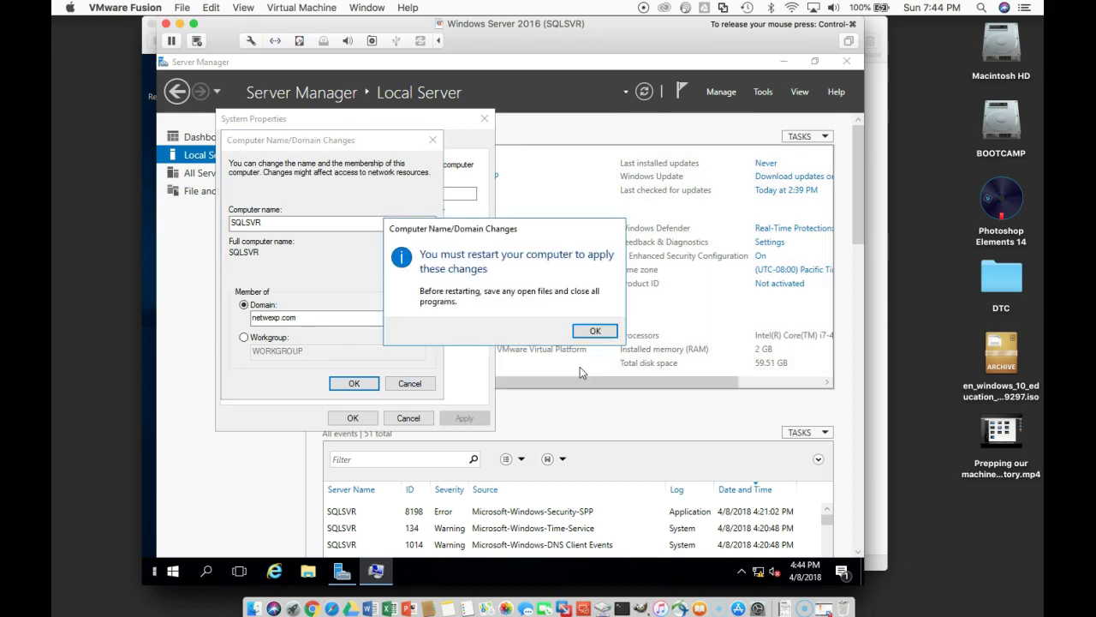
{"action": "left_click", "coordinate": [596, 332]}
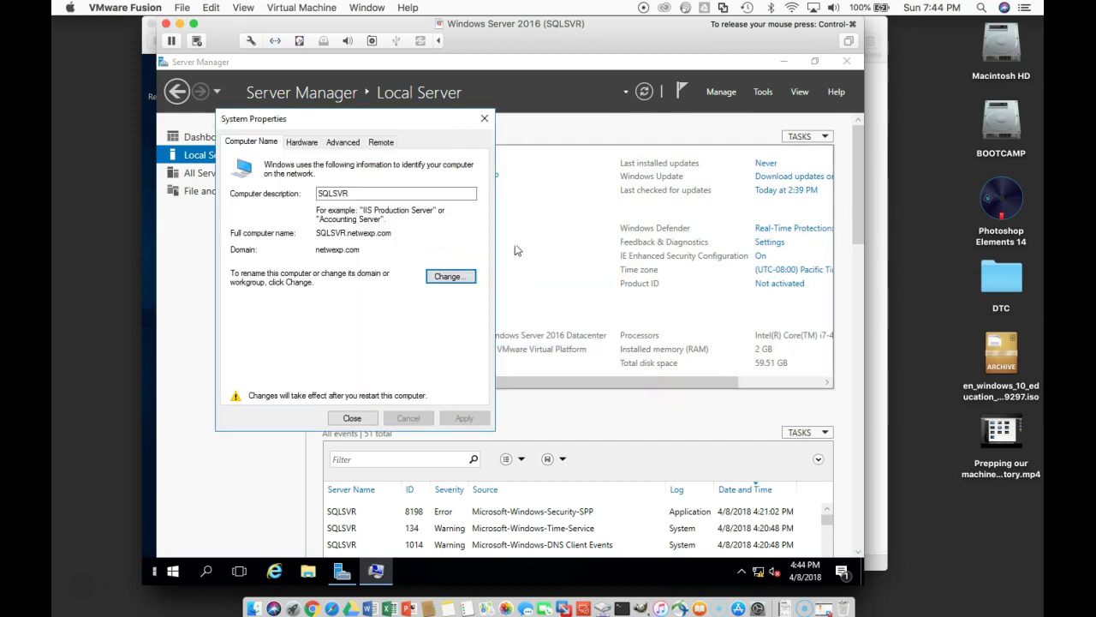
{"action": "left_click", "coordinate": [353, 418]}
{"action": "left_click", "coordinate": [526, 326]}
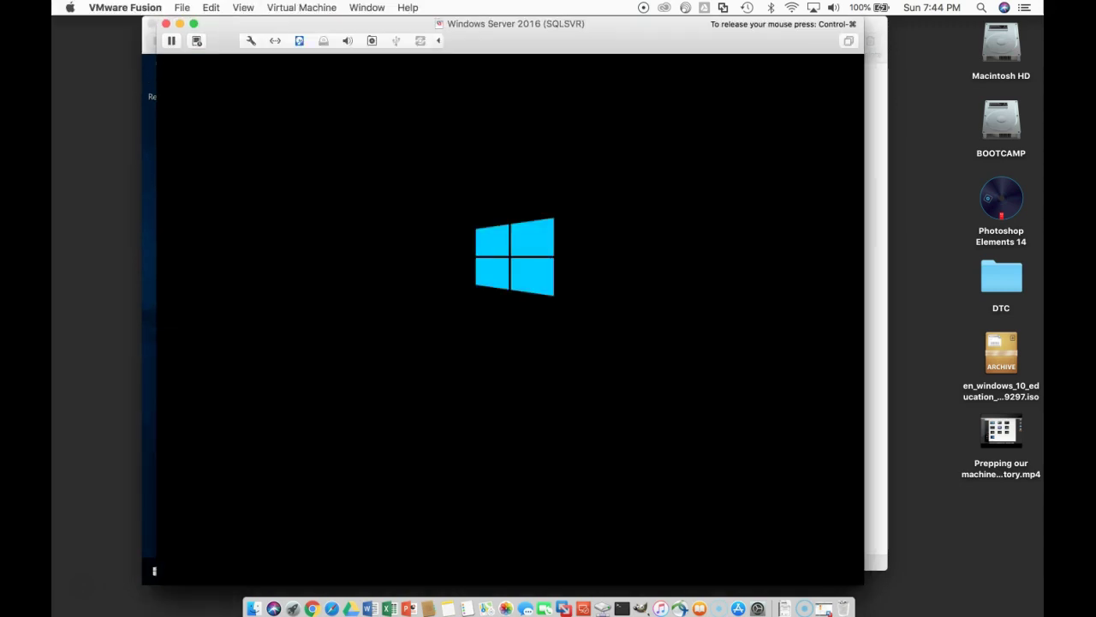
Step: Switch to the Windows Server 2016 (APPSVR) VM and open Server Manager's Local Server properties
{"action": "left_click", "coordinate": [366, 7]}
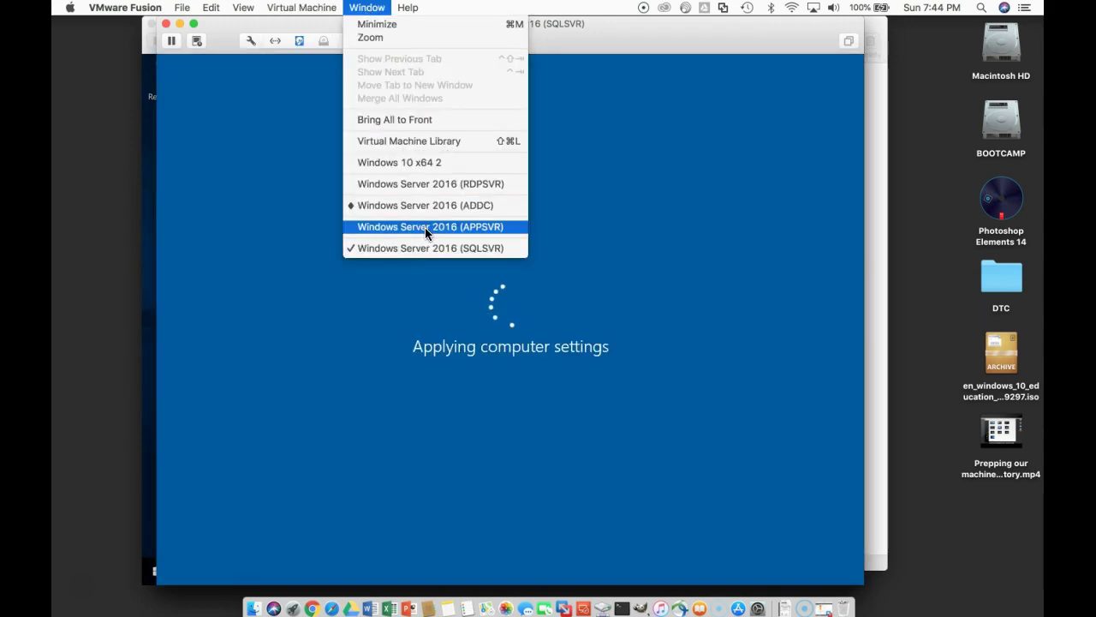
{"action": "left_click", "coordinate": [425, 227]}
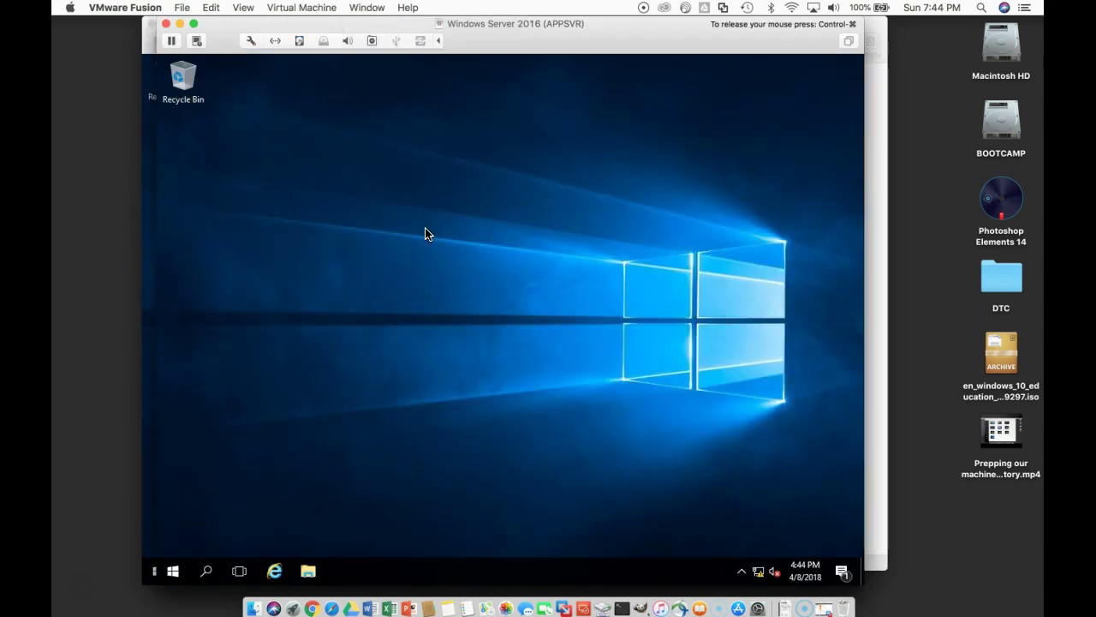
{"action": "left_click", "coordinate": [173, 572]}
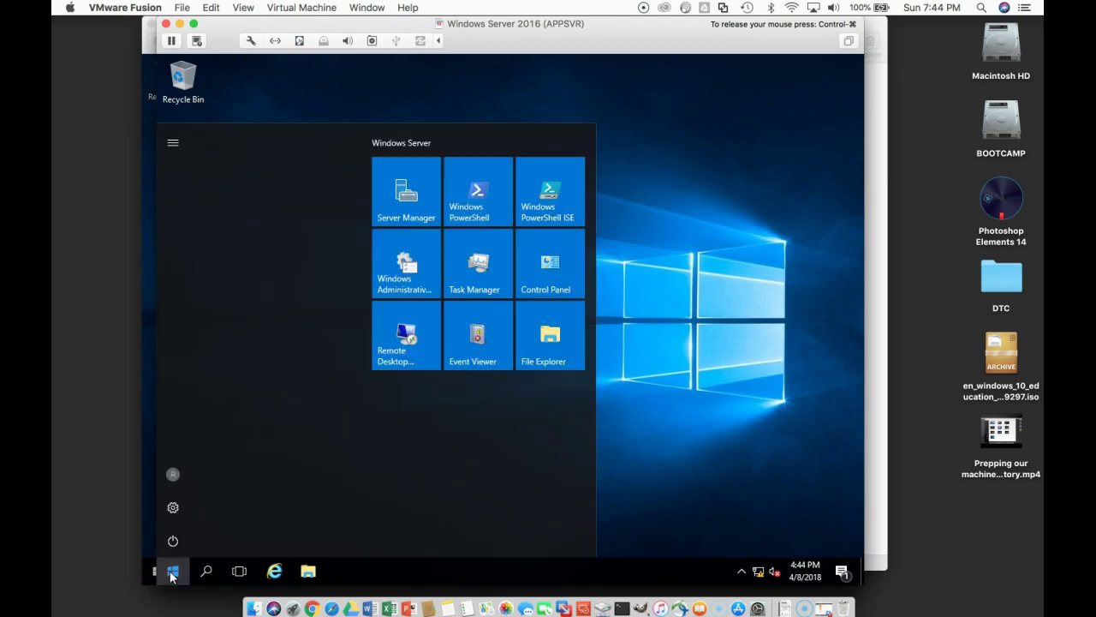
{"action": "left_click", "coordinate": [400, 188]}
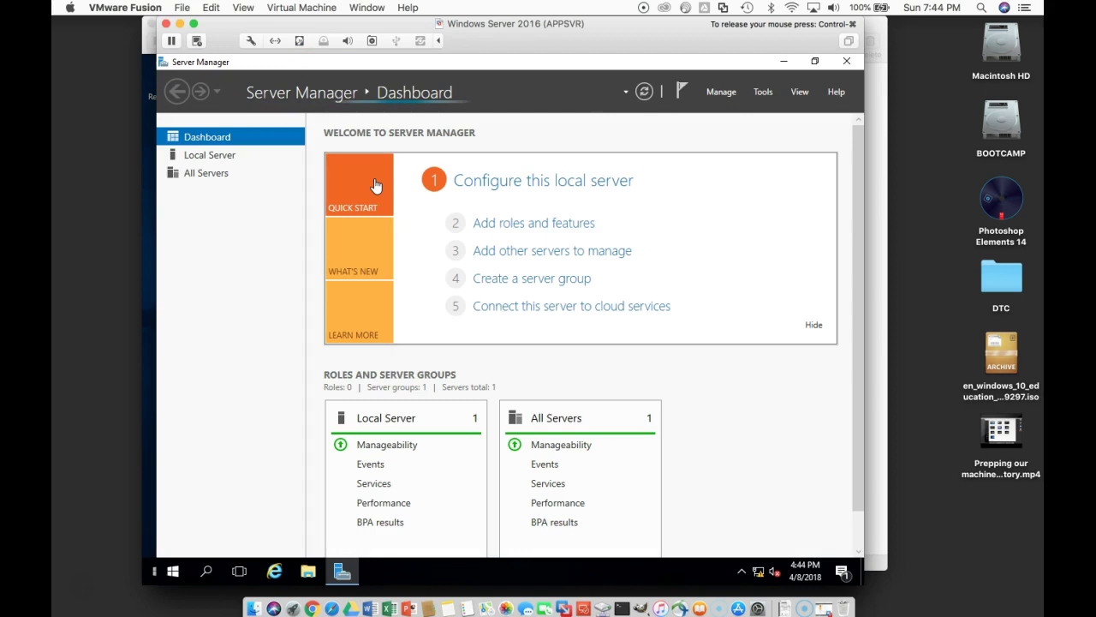
{"action": "left_click", "coordinate": [604, 187]}
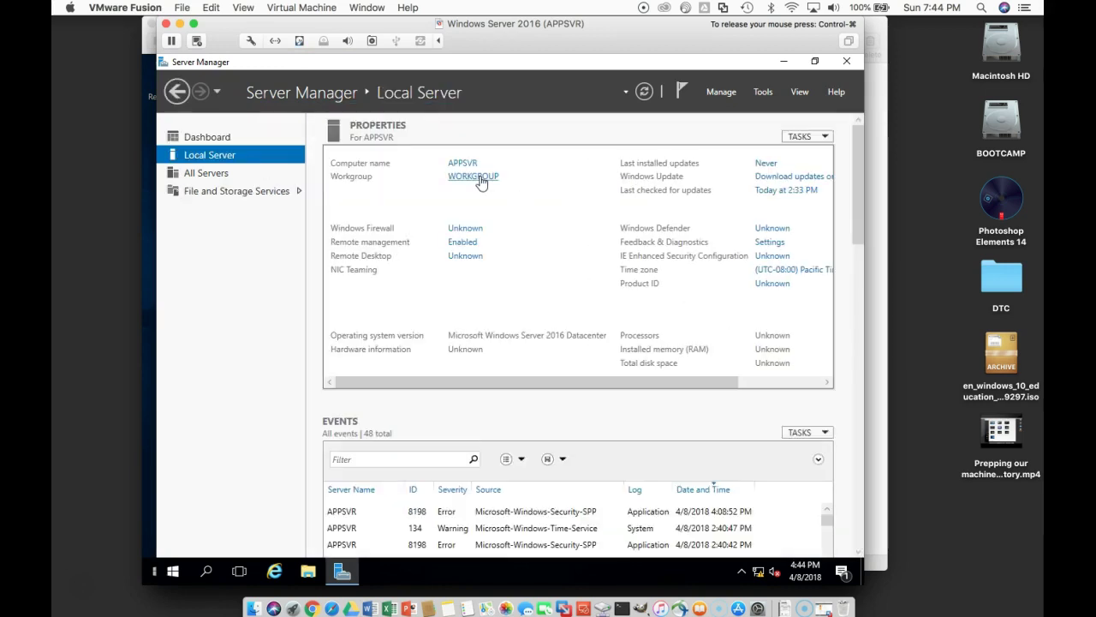
Step: Change APPSVR's membership from WORKGROUP to the netwexp.com domain
{"action": "left_click", "coordinate": [476, 176]}
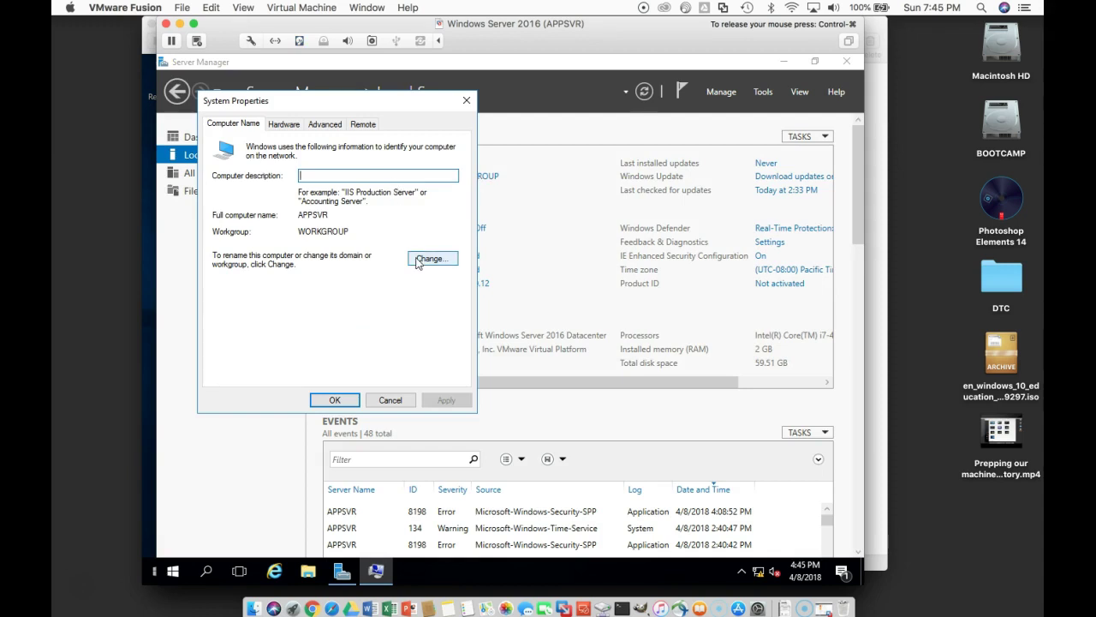
{"action": "left_click", "coordinate": [417, 261]}
{"action": "left_click", "coordinate": [254, 286]}
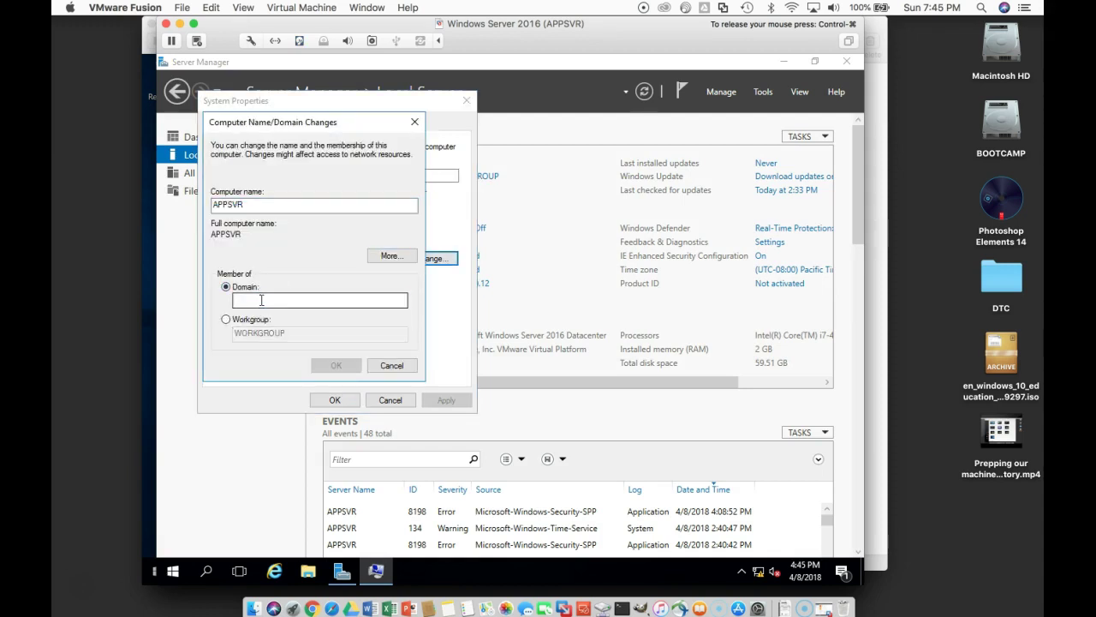
{"action": "left_click", "coordinate": [261, 299]}
{"action": "type", "text": "netw"}
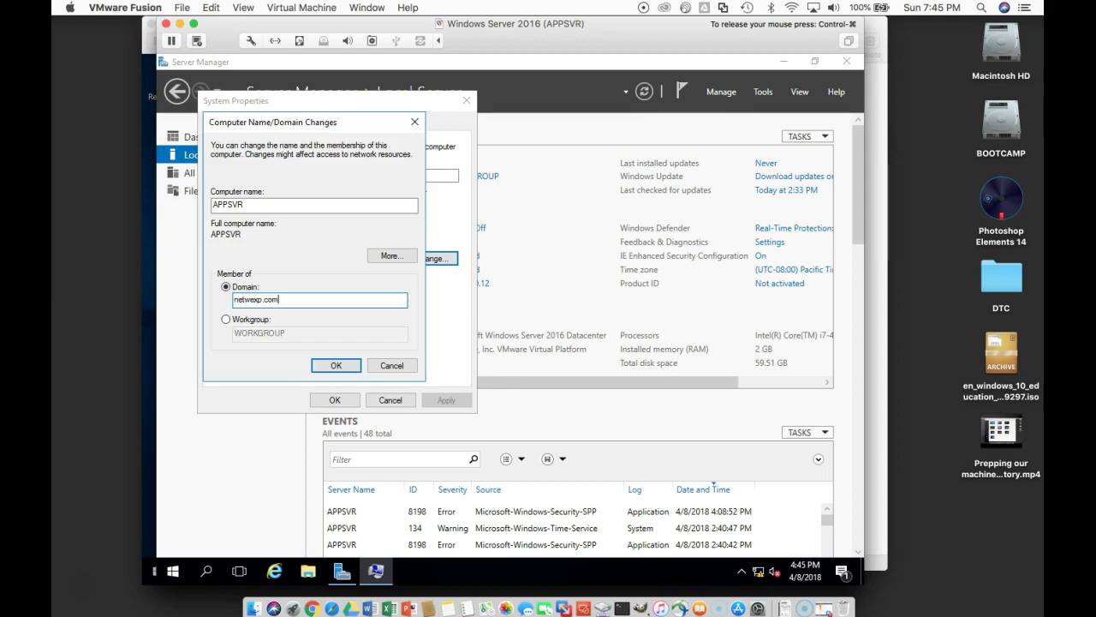
{"action": "type", "text": "exp.com"}
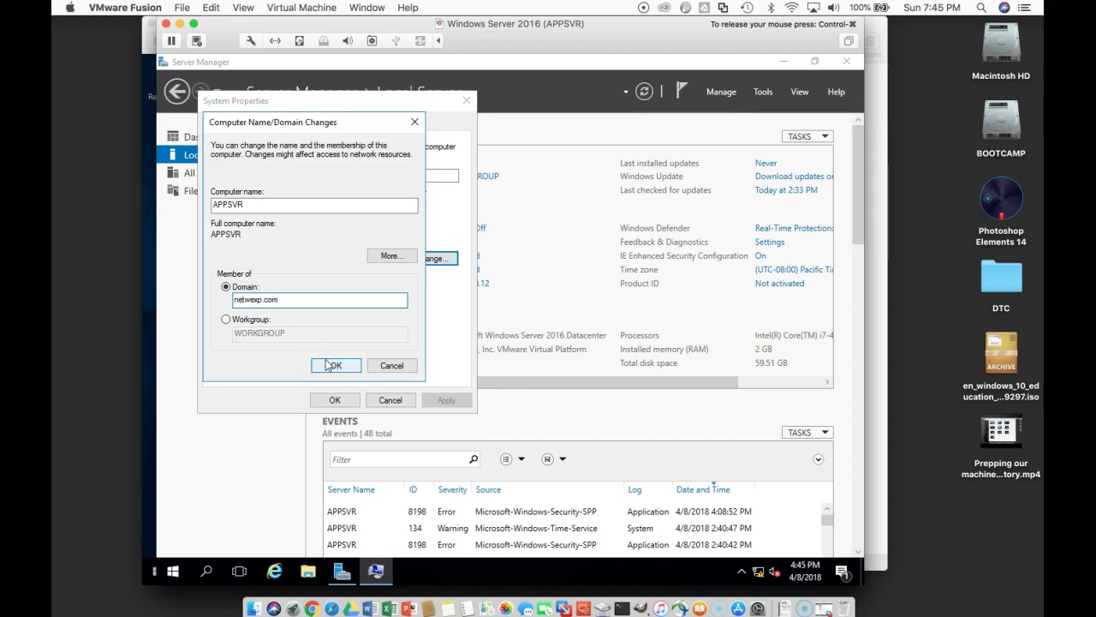
{"action": "left_click", "coordinate": [326, 364]}
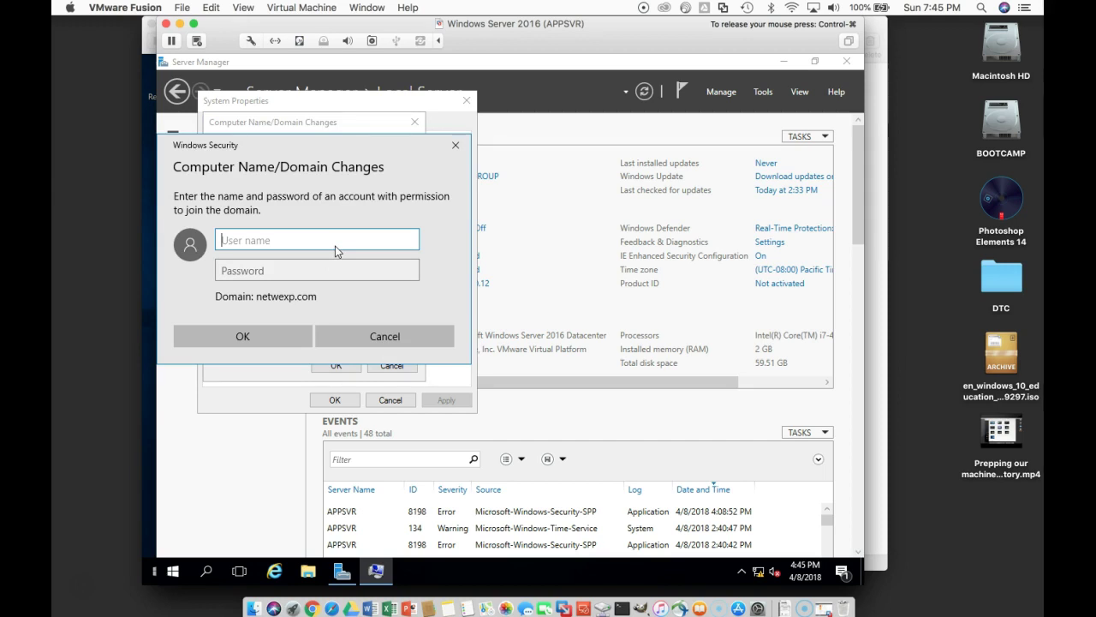
Step: Authorize the join with the domain administrator account and its password
{"action": "type", "text": "administrator"}
{"action": "key", "text": "Tab"}
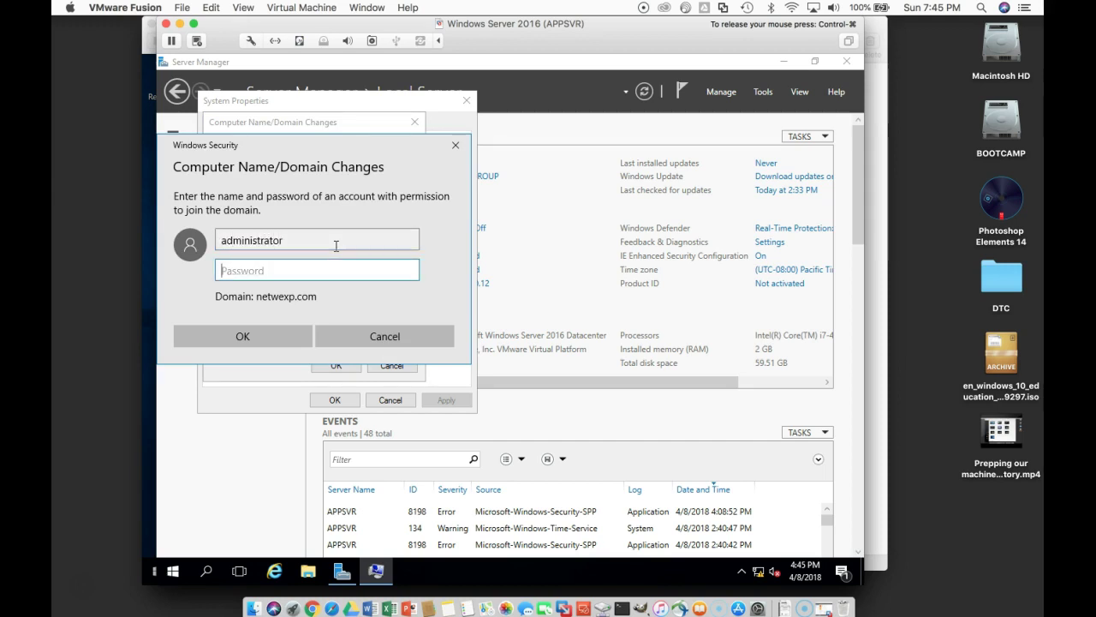
{"action": "type", "text": "Pass"}
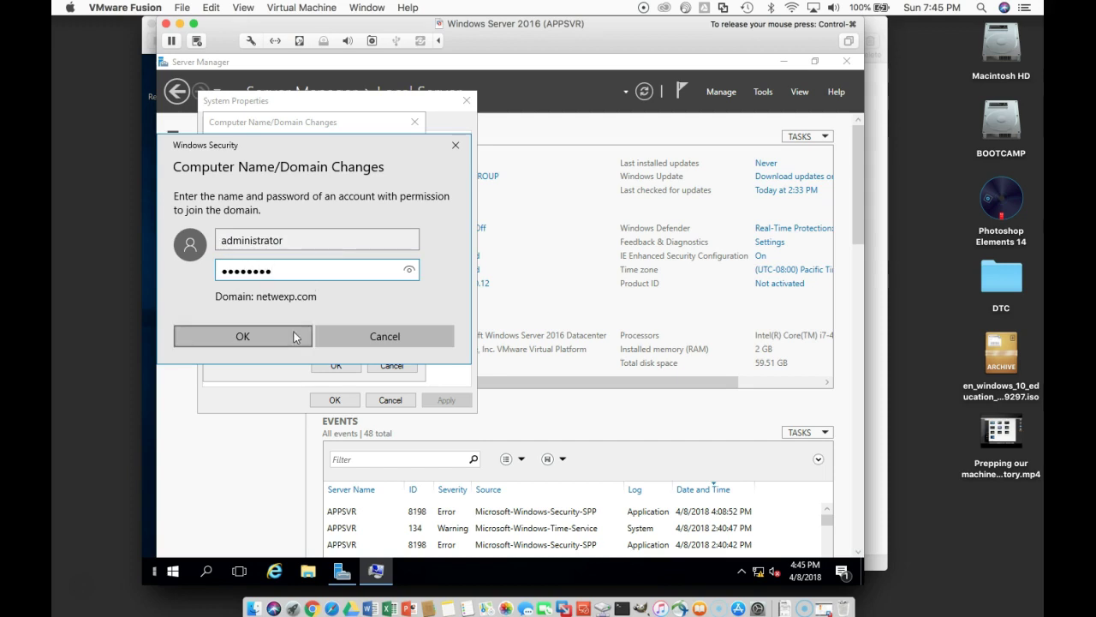
{"action": "left_click", "coordinate": [293, 334]}
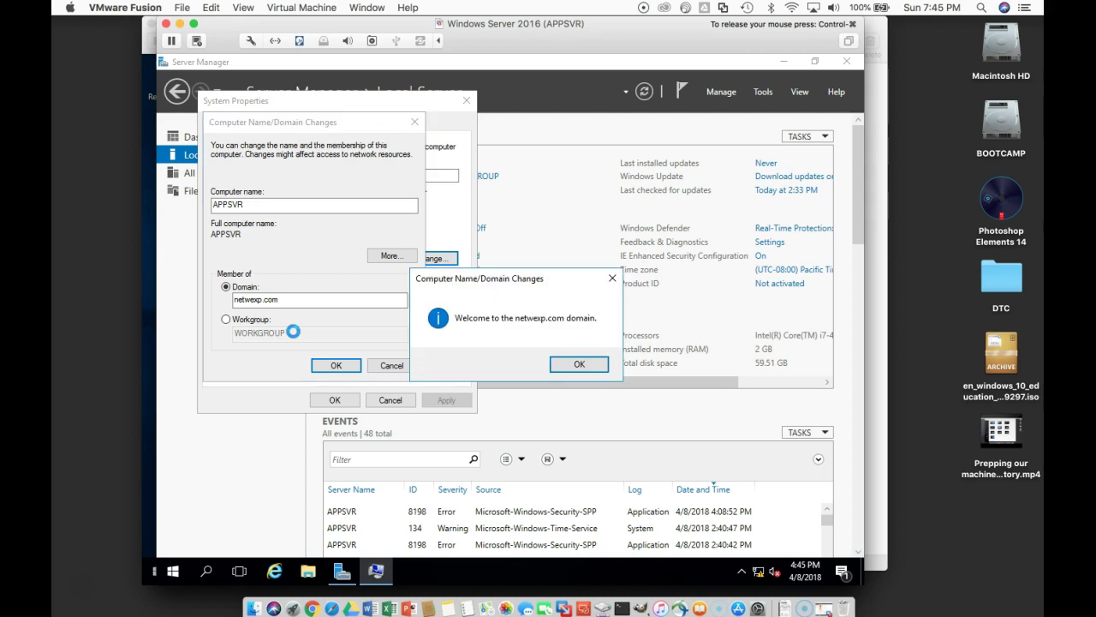
Step: Dismiss the welcome and restart notices, close System Properties, and restart APPSVR now
{"action": "left_click", "coordinate": [578, 365]}
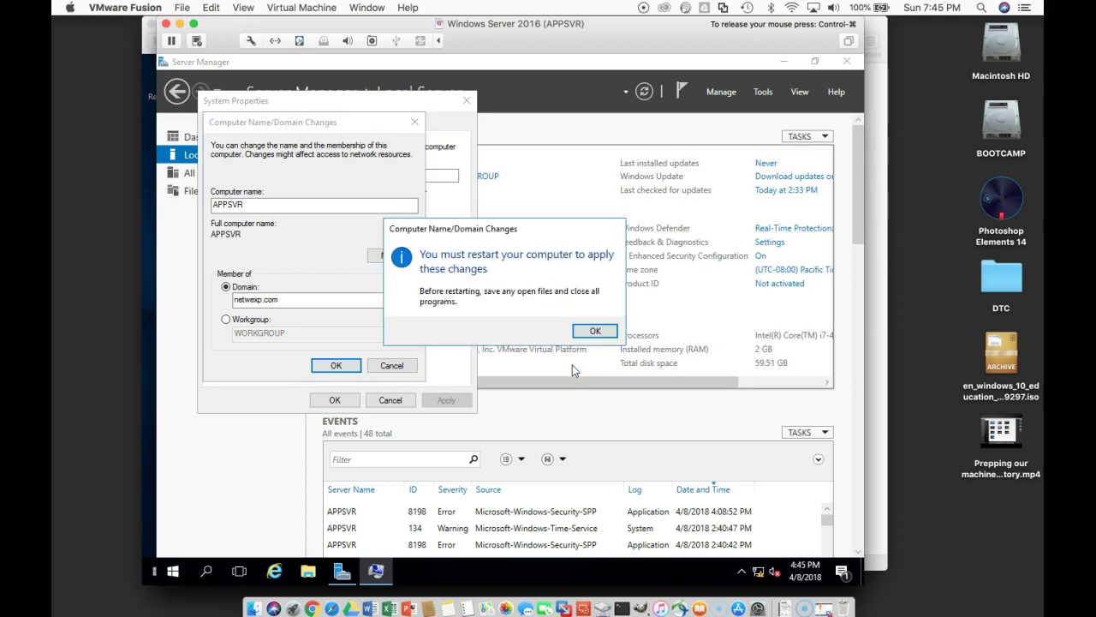
{"action": "left_click", "coordinate": [596, 337]}
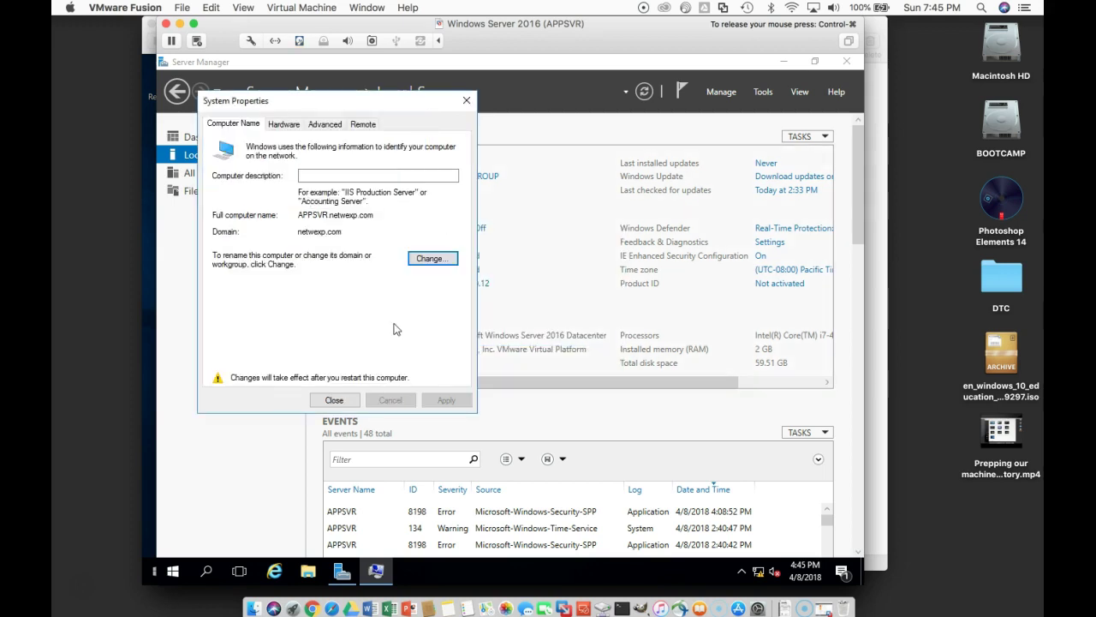
{"action": "left_click", "coordinate": [348, 400]}
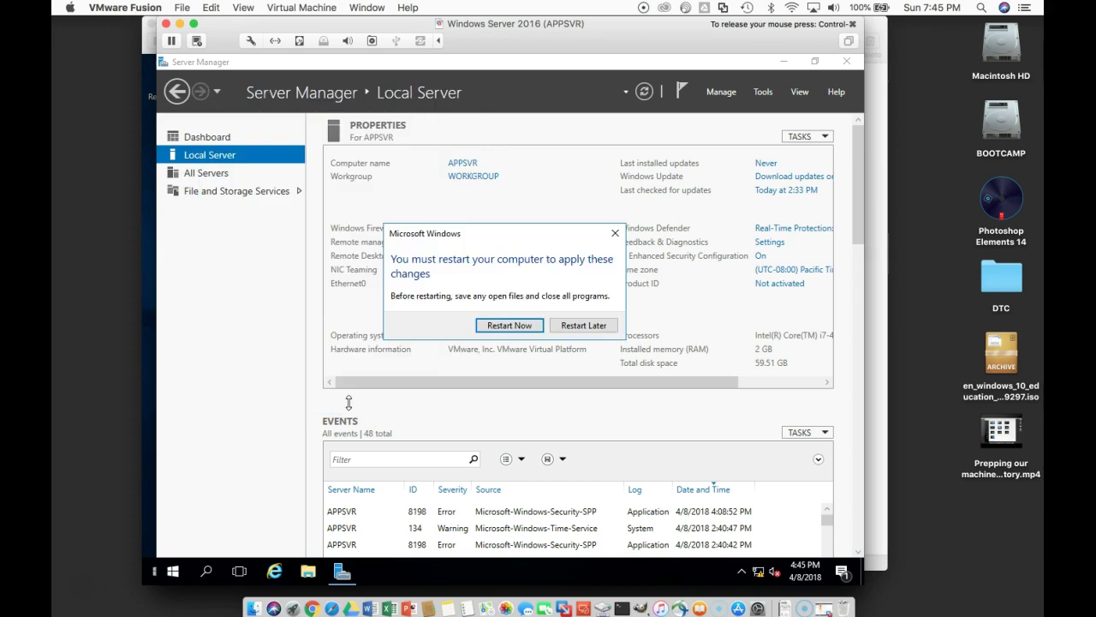
{"action": "left_click", "coordinate": [510, 326]}
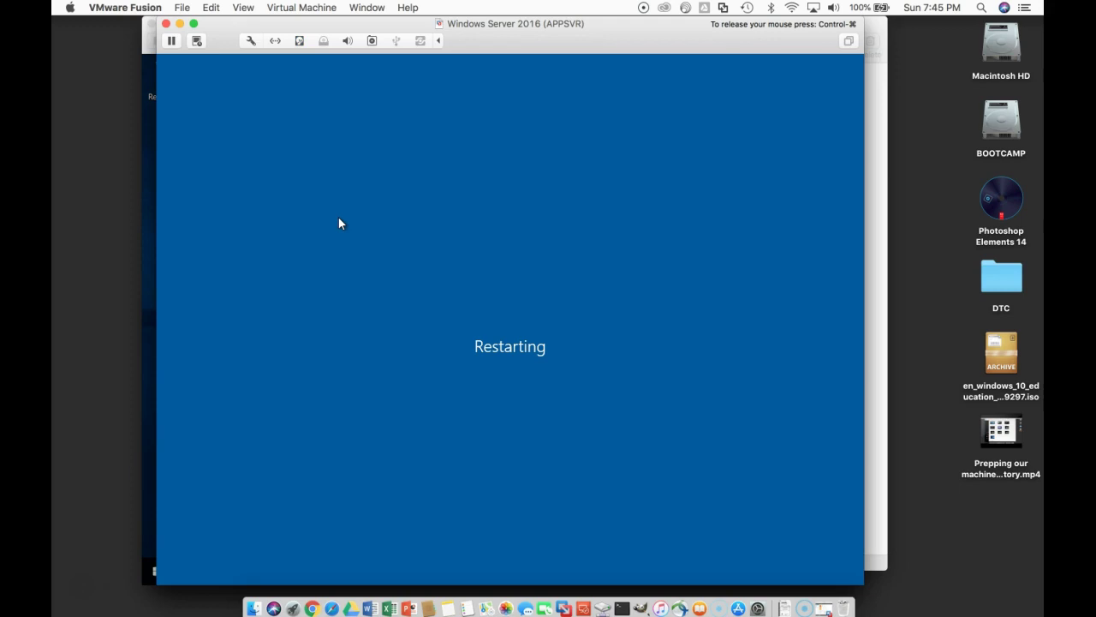
{"action": "key", "text": "ctrl+super"}
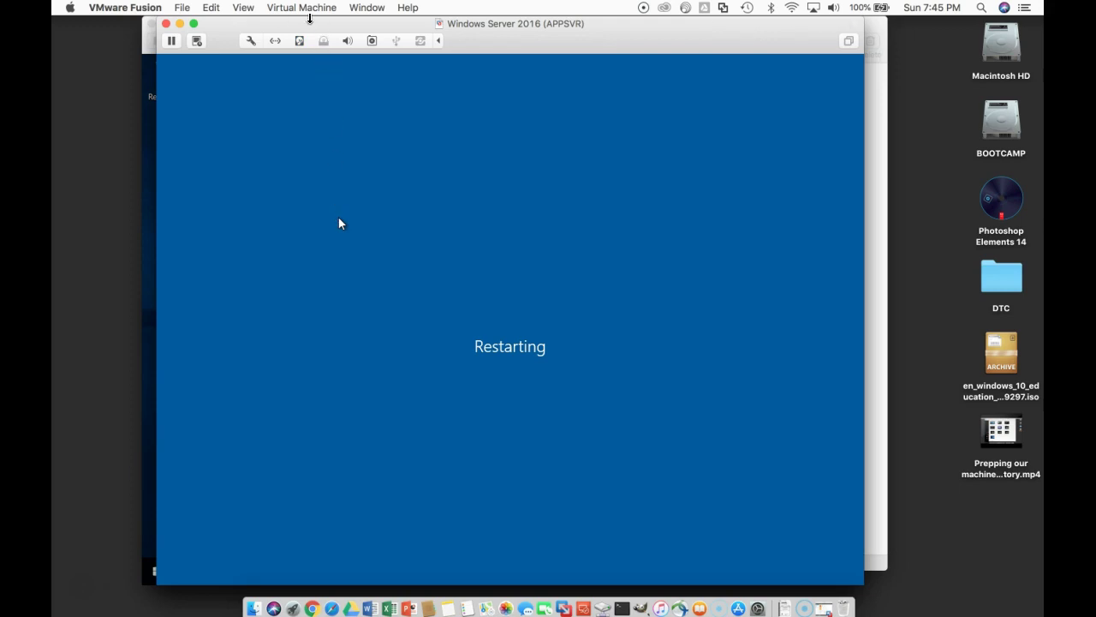
{"action": "left_click", "coordinate": [380, 8]}
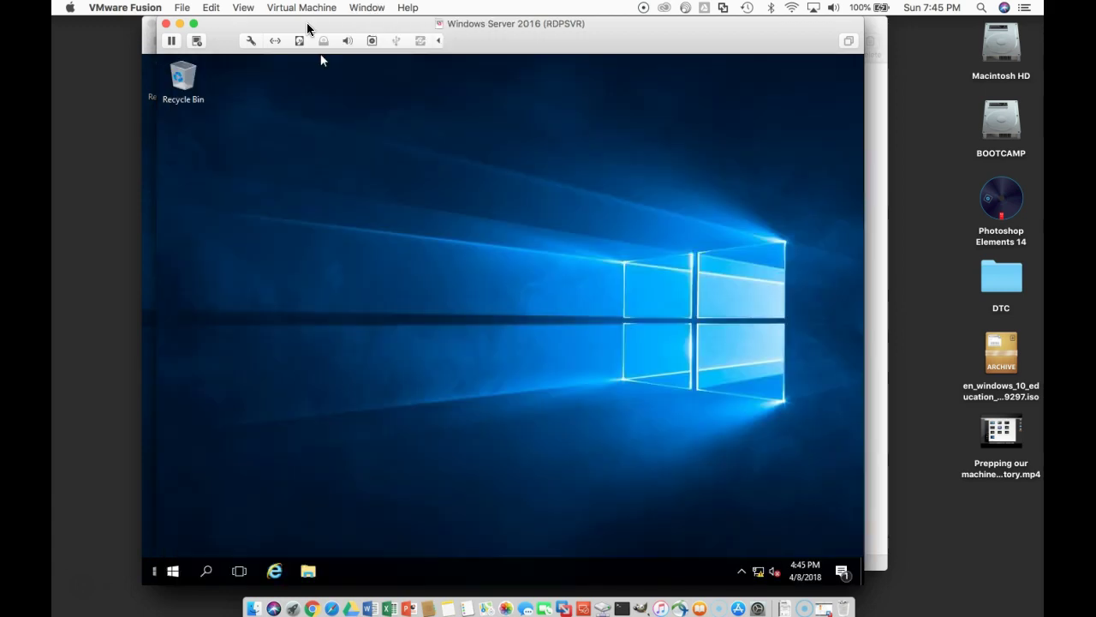
Step: On the RDPSVR VM, launch Server Manager and open Local Server properties
{"action": "left_click", "coordinate": [322, 60]}
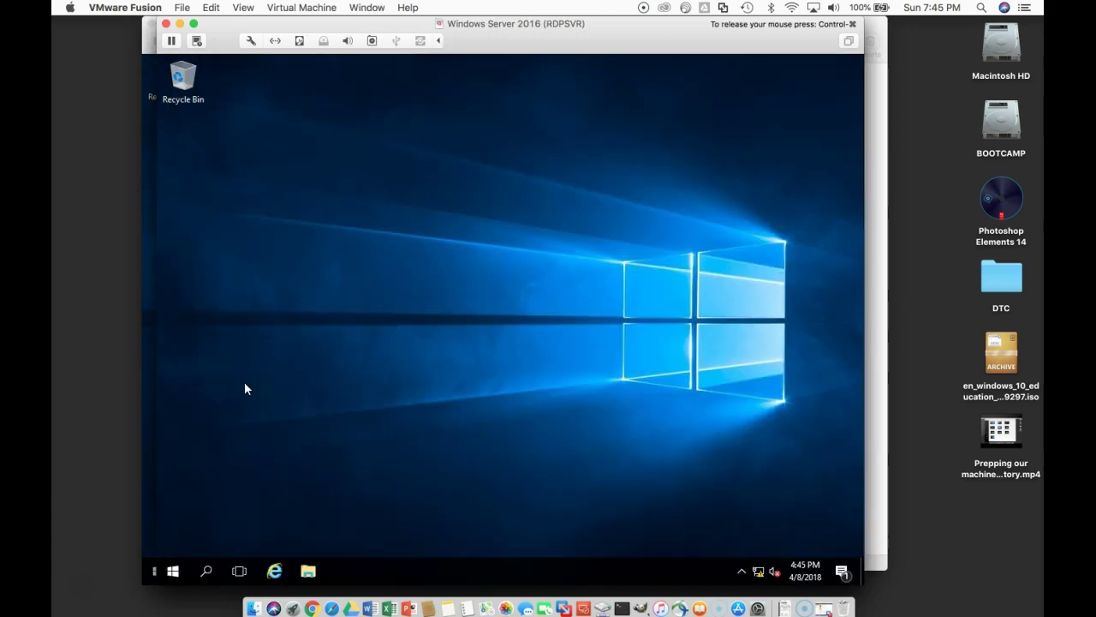
{"action": "left_click", "coordinate": [173, 571]}
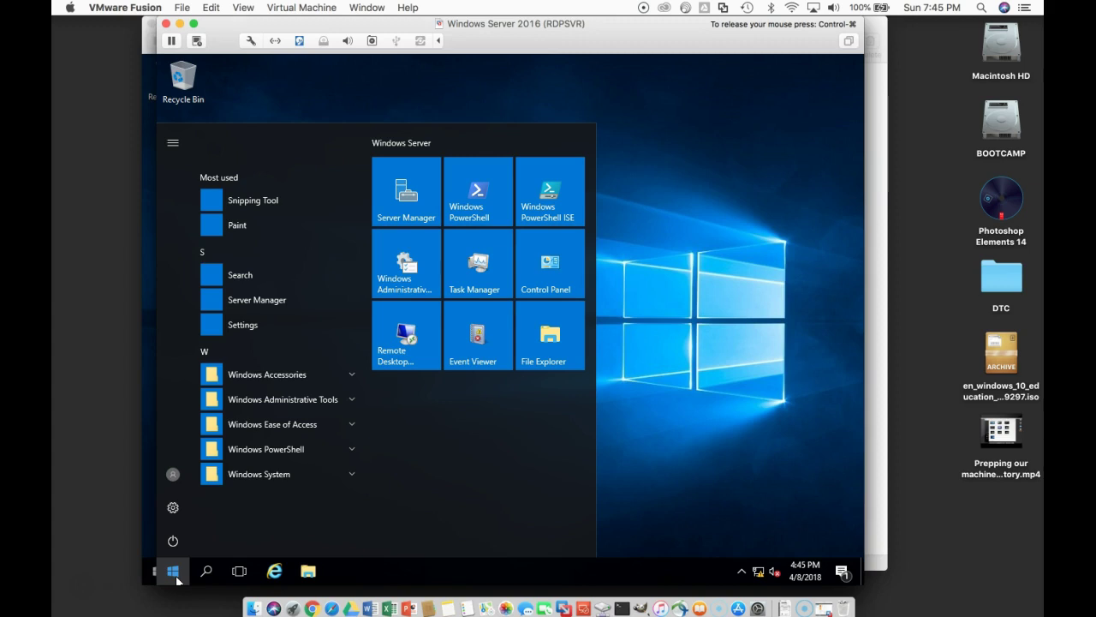
{"action": "left_click", "coordinate": [424, 186]}
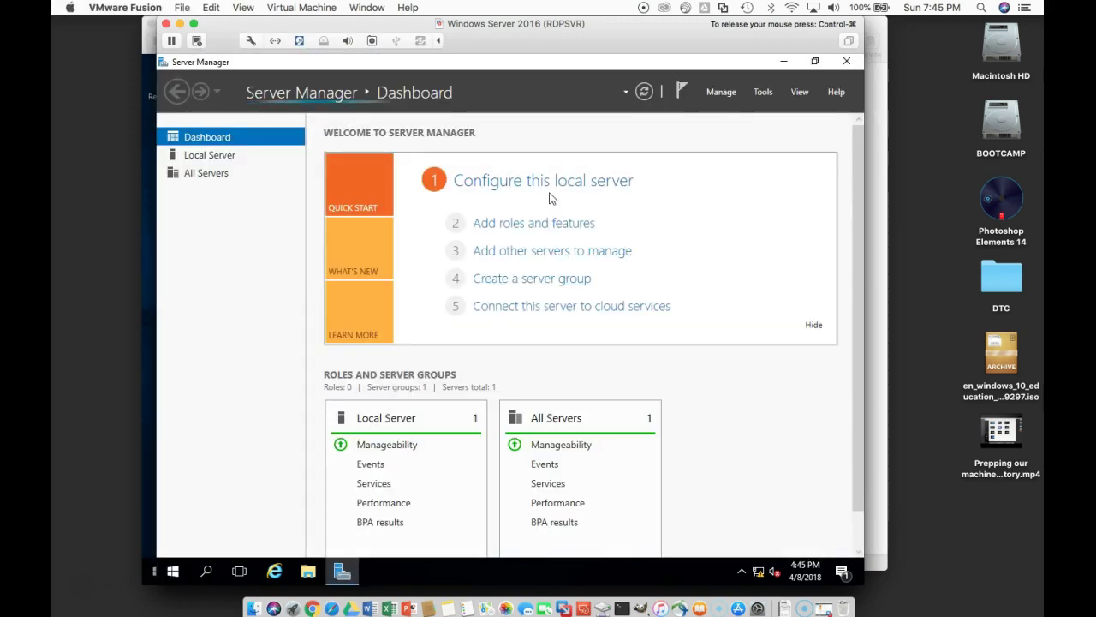
{"action": "left_click", "coordinate": [555, 182]}
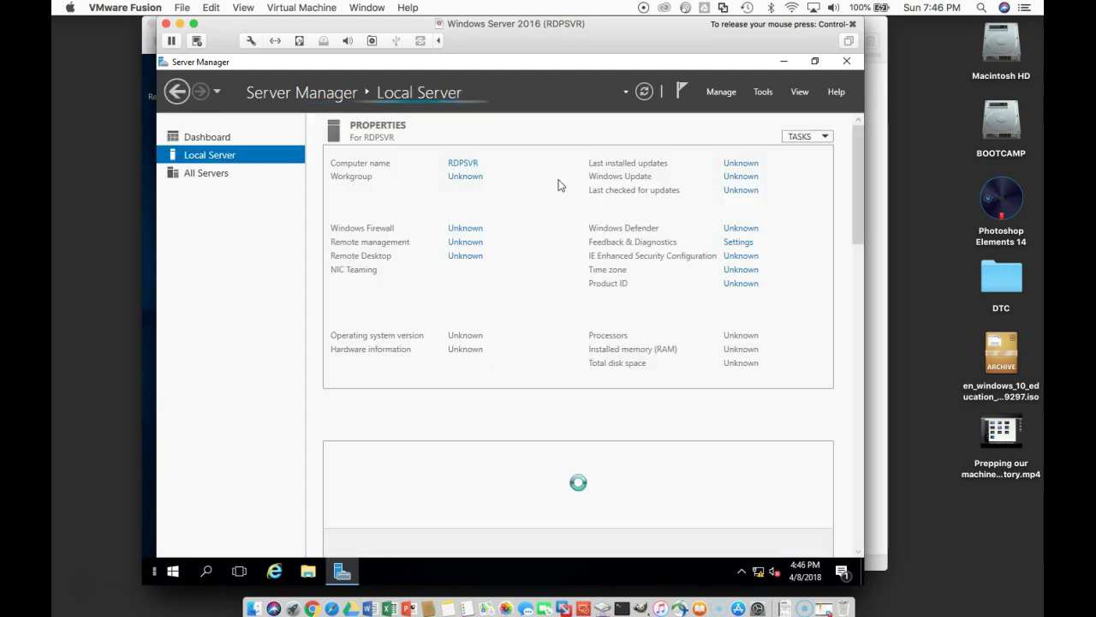
Step: Change RDPSVR's membership from a workgroup to the netwexp.com domain
{"action": "left_click", "coordinate": [447, 181]}
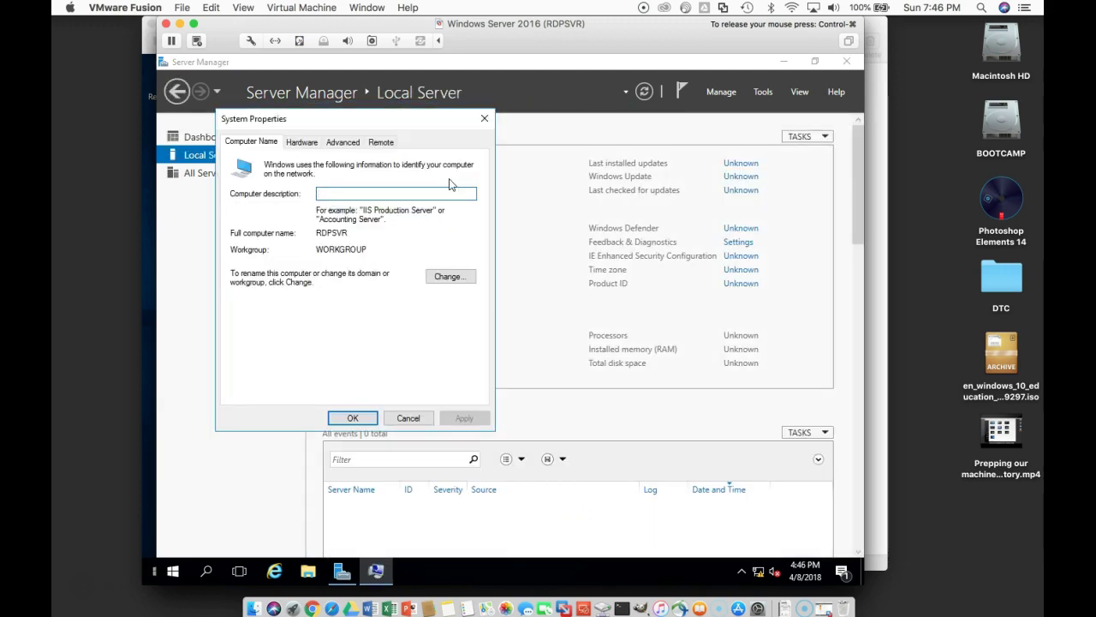
{"action": "left_click", "coordinate": [450, 276]}
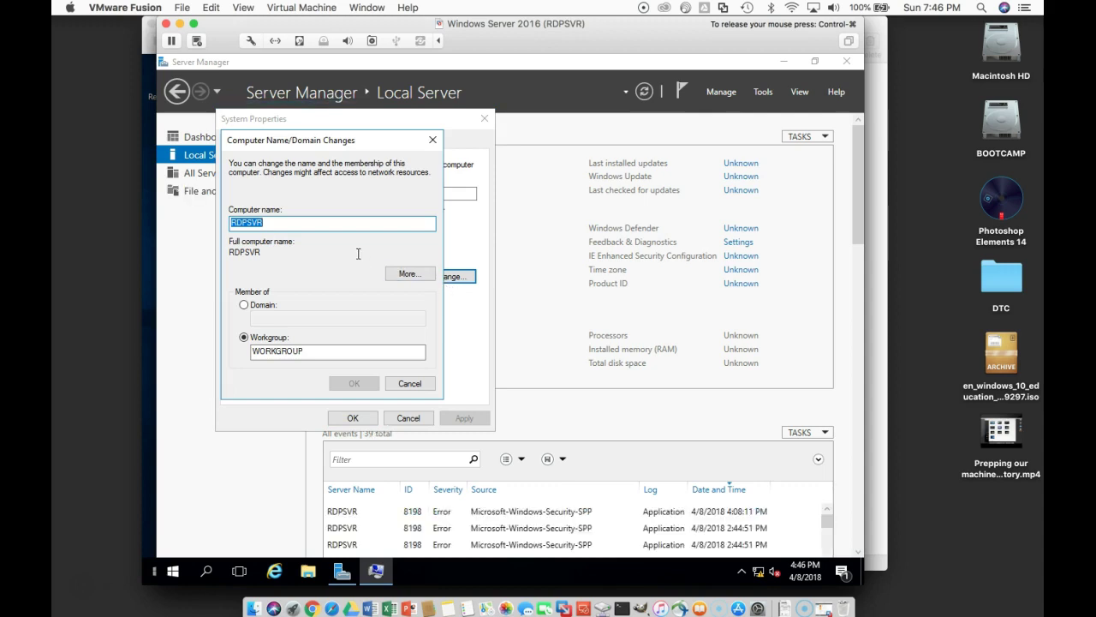
{"action": "left_click", "coordinate": [267, 307]}
{"action": "left_click", "coordinate": [277, 318]}
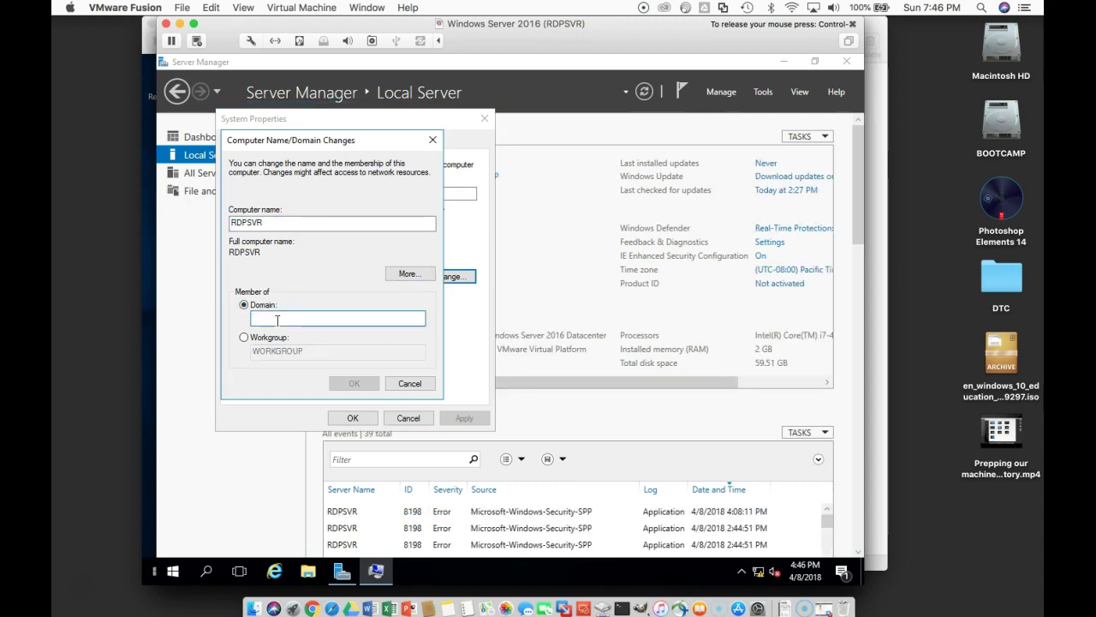
{"action": "type", "text": "netwexp"}
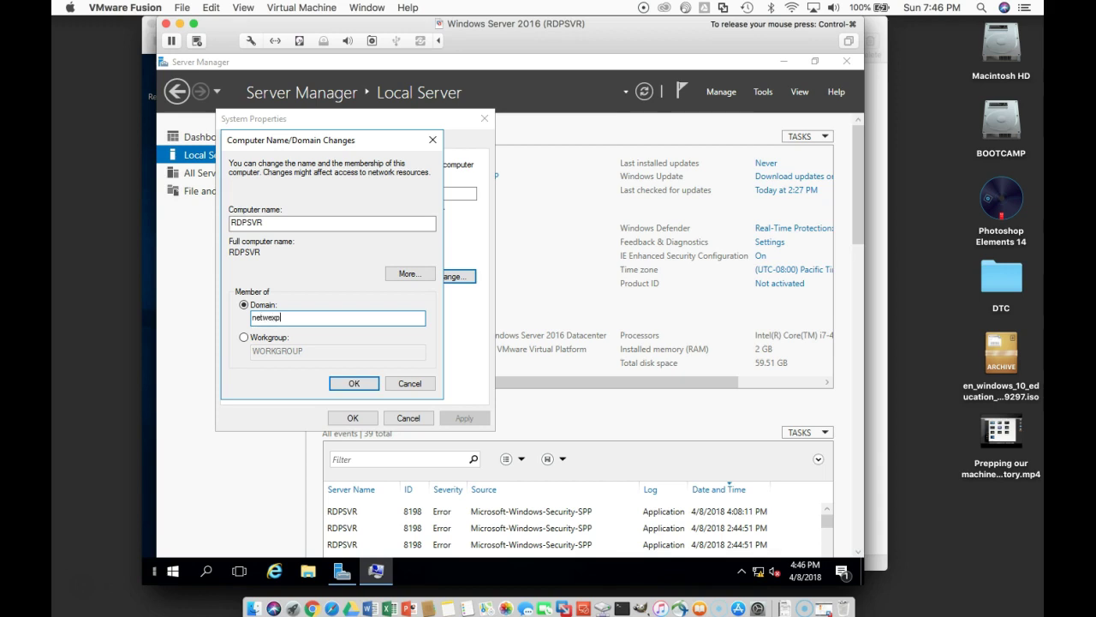
{"action": "type", "text": ".com"}
{"action": "left_click", "coordinate": [362, 379]}
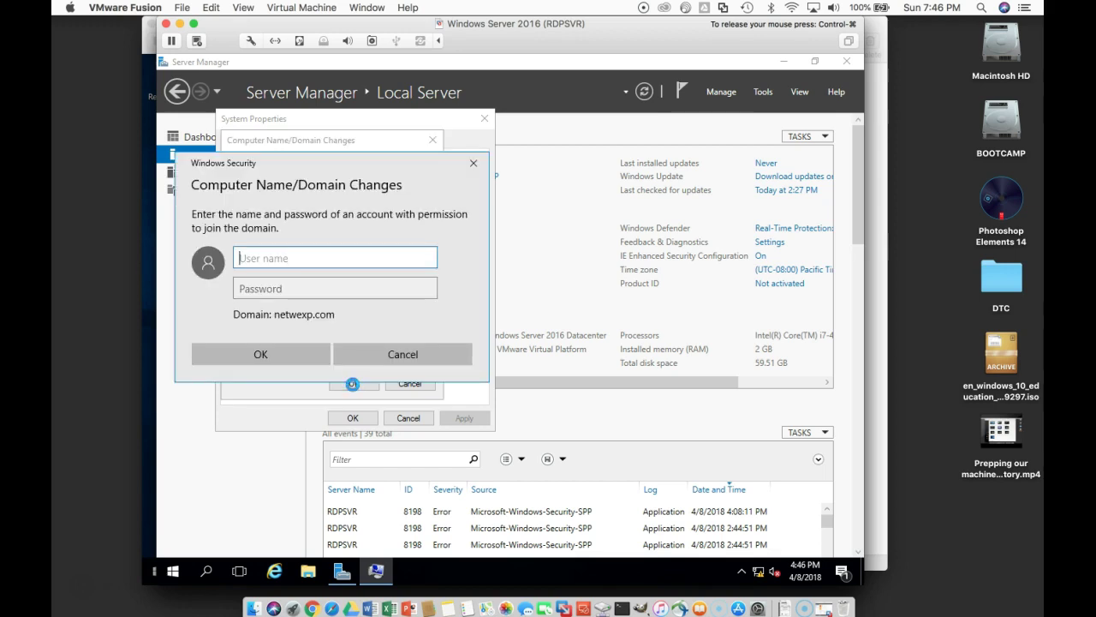
Step: Authorize the join with the domain administrator account and its password
{"action": "type", "text": "administrator"}
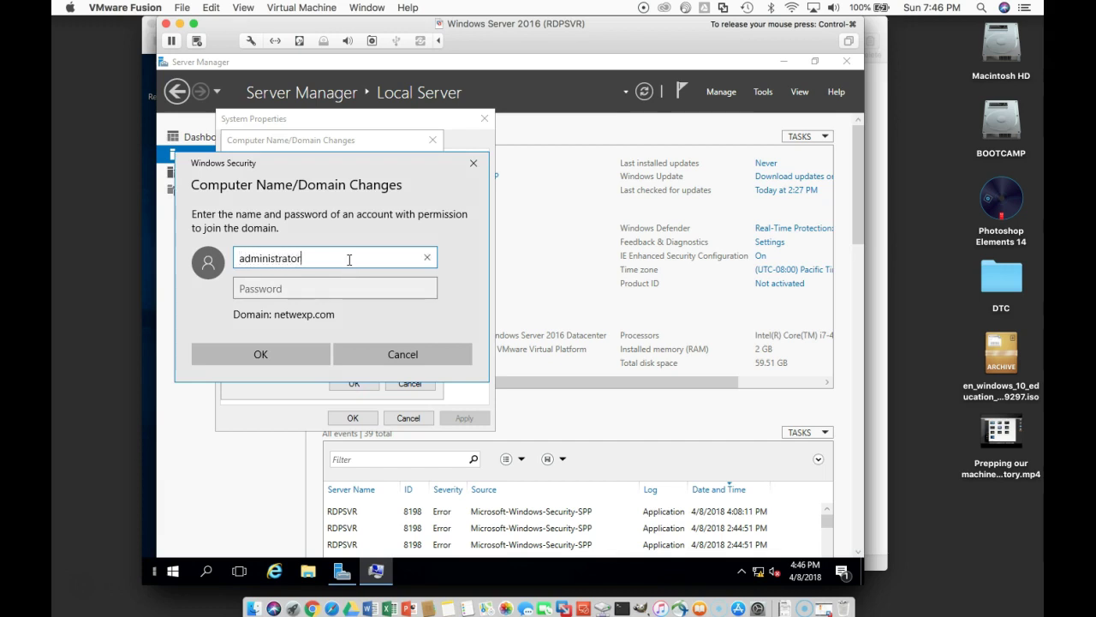
{"action": "key", "text": "Tab"}
{"action": "type", "text": "••••••••"}
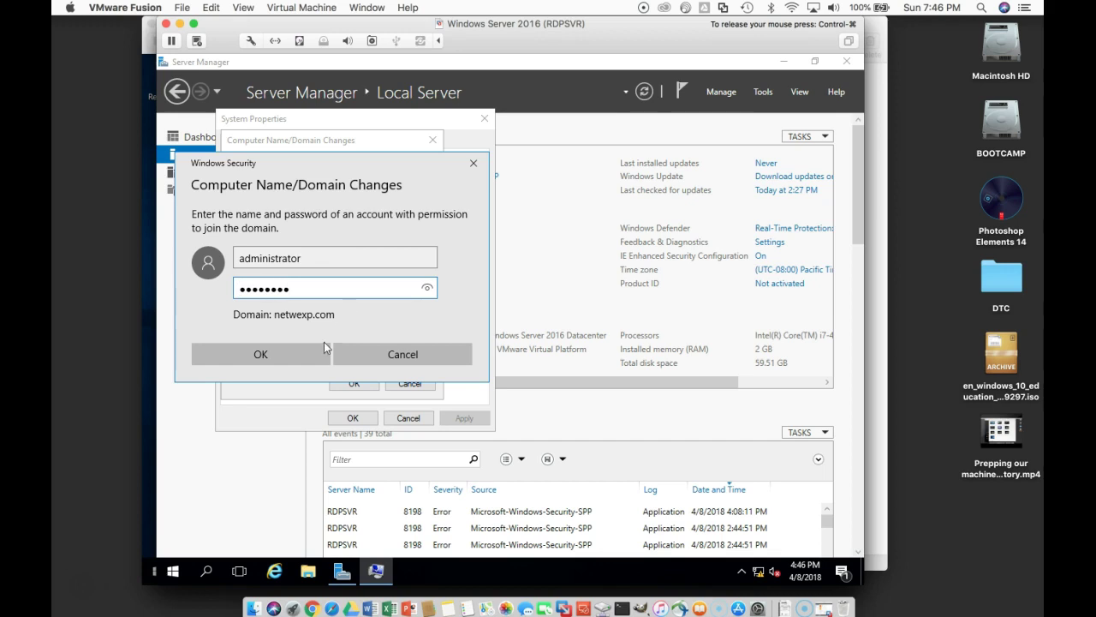
{"action": "left_click", "coordinate": [308, 351]}
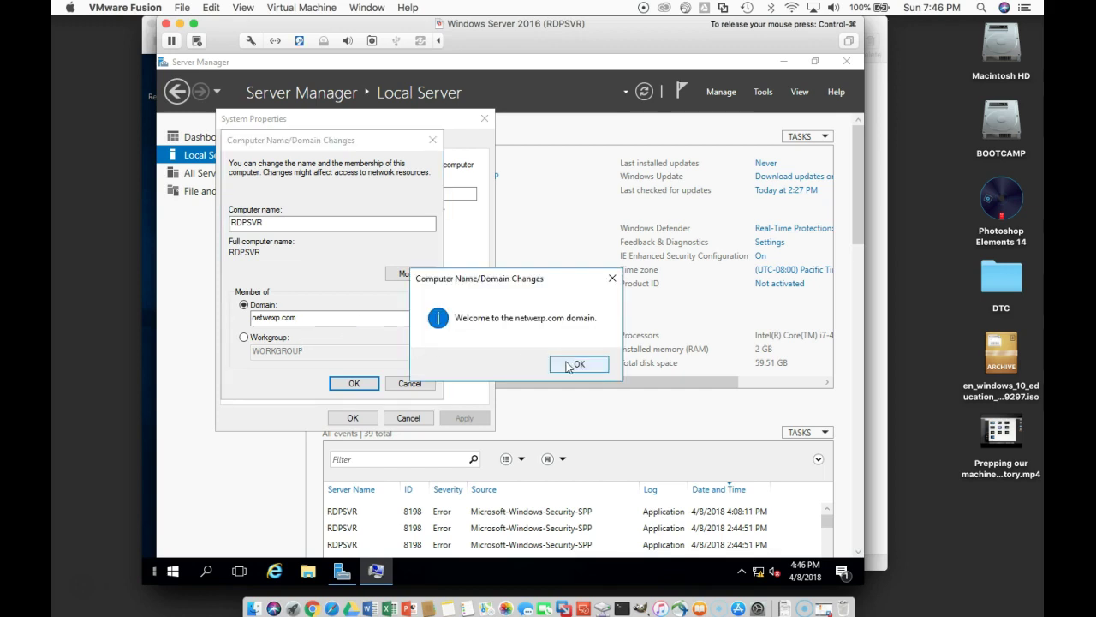
Step: Acknowledge the welcome and restart notices, close System Properties, and restart RDPSVR now
{"action": "left_click", "coordinate": [566, 366]}
{"action": "left_click", "coordinate": [595, 331]}
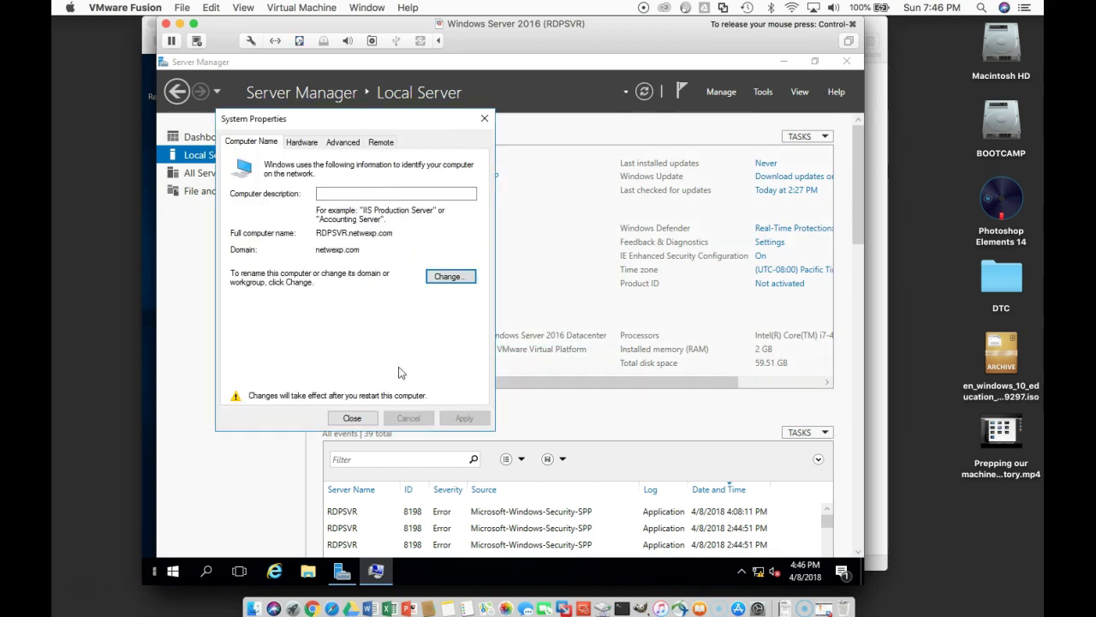
{"action": "left_click", "coordinate": [370, 418]}
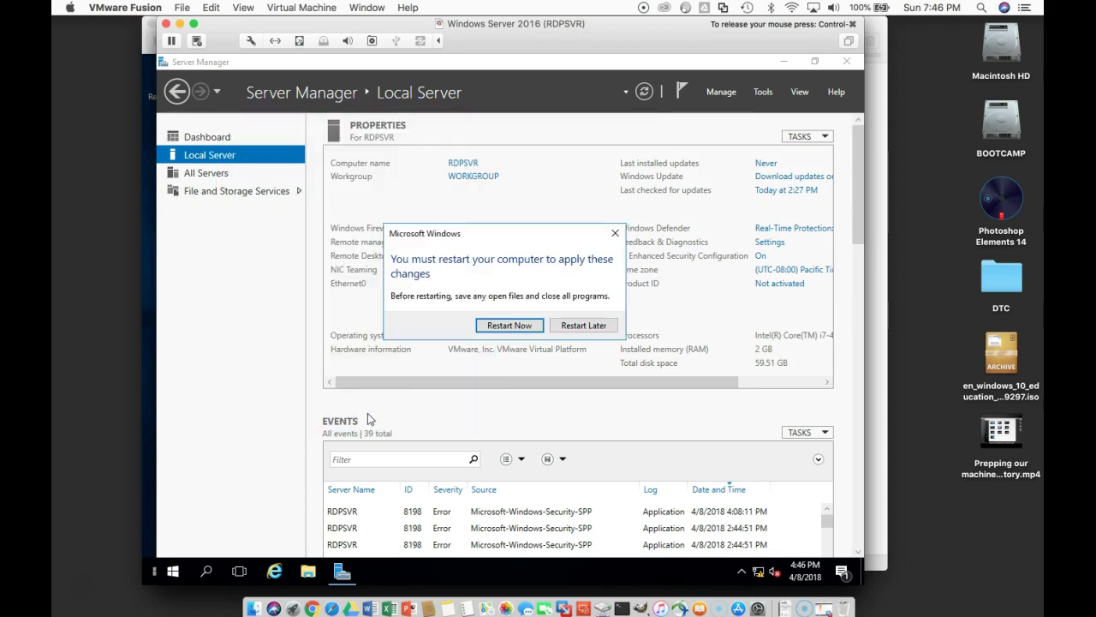
{"action": "left_click", "coordinate": [505, 332]}
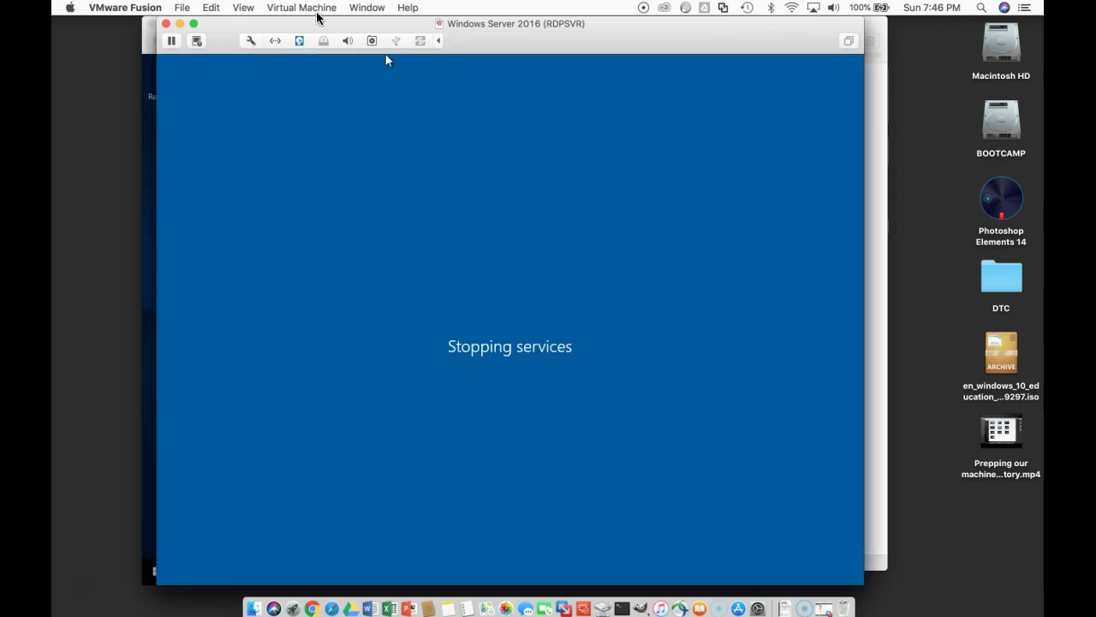
Step: Switch to the Windows 10 x64 2 VM and go to Settings > System > About > Access work or school > Connect
{"action": "left_click", "coordinate": [318, 10]}
{"action": "mouse_move", "coordinate": [366, 8]}
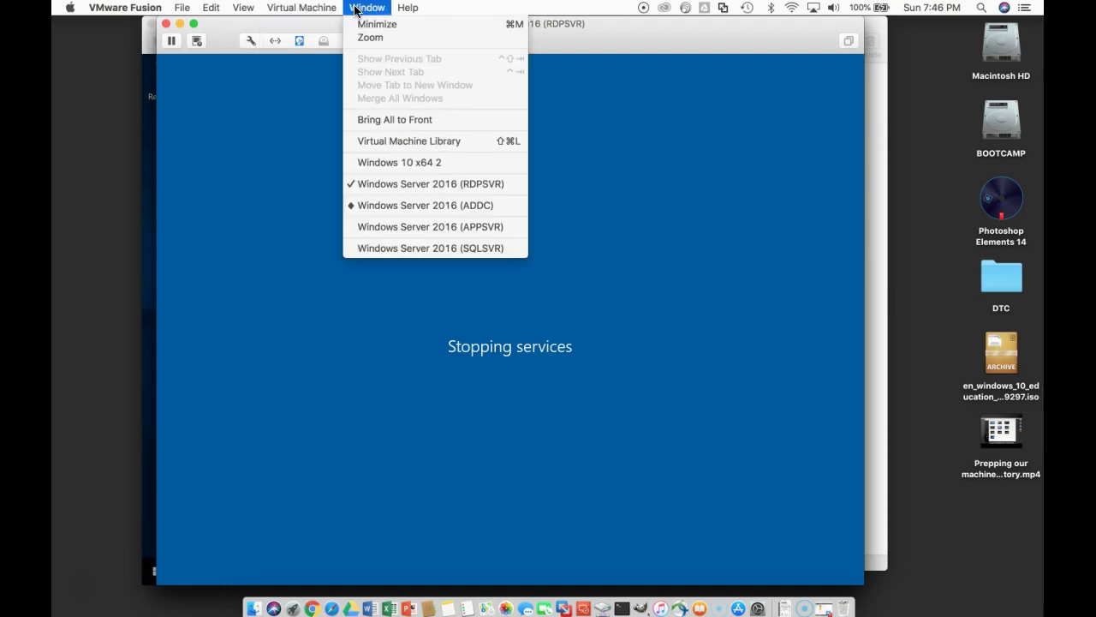
{"action": "left_click", "coordinate": [393, 163]}
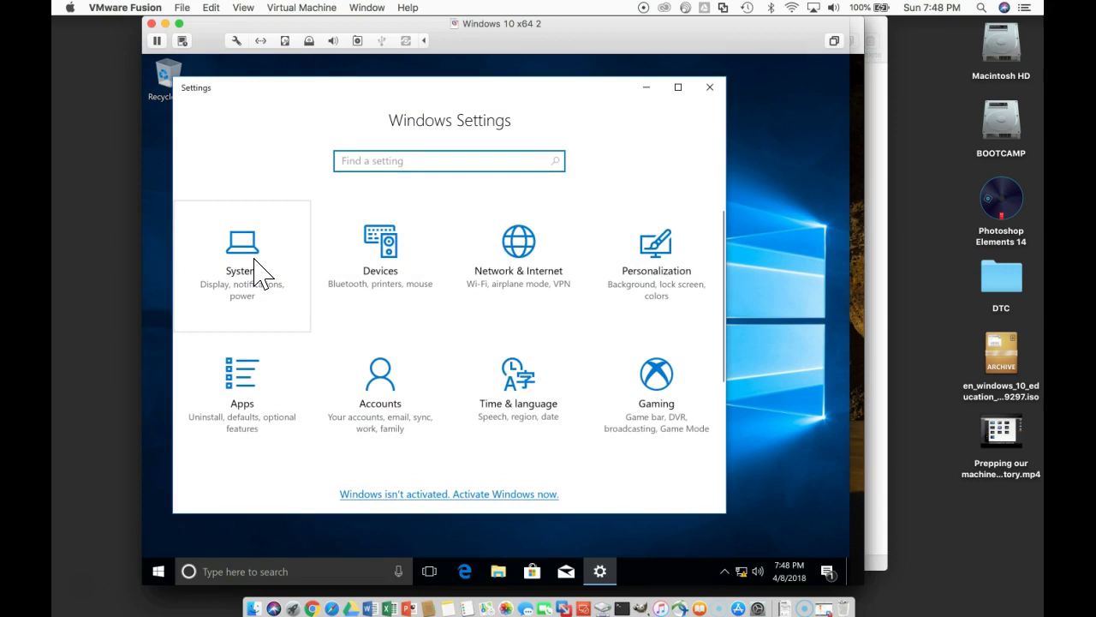
{"action": "left_click", "coordinate": [255, 272]}
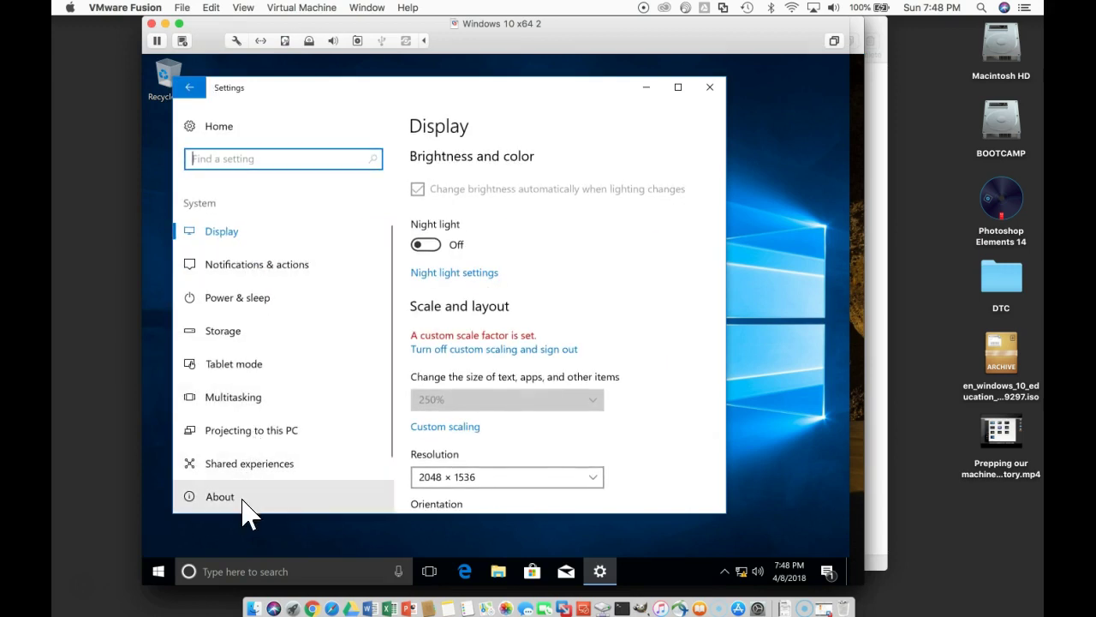
{"action": "left_click", "coordinate": [243, 501]}
{"action": "left_click", "coordinate": [472, 310]}
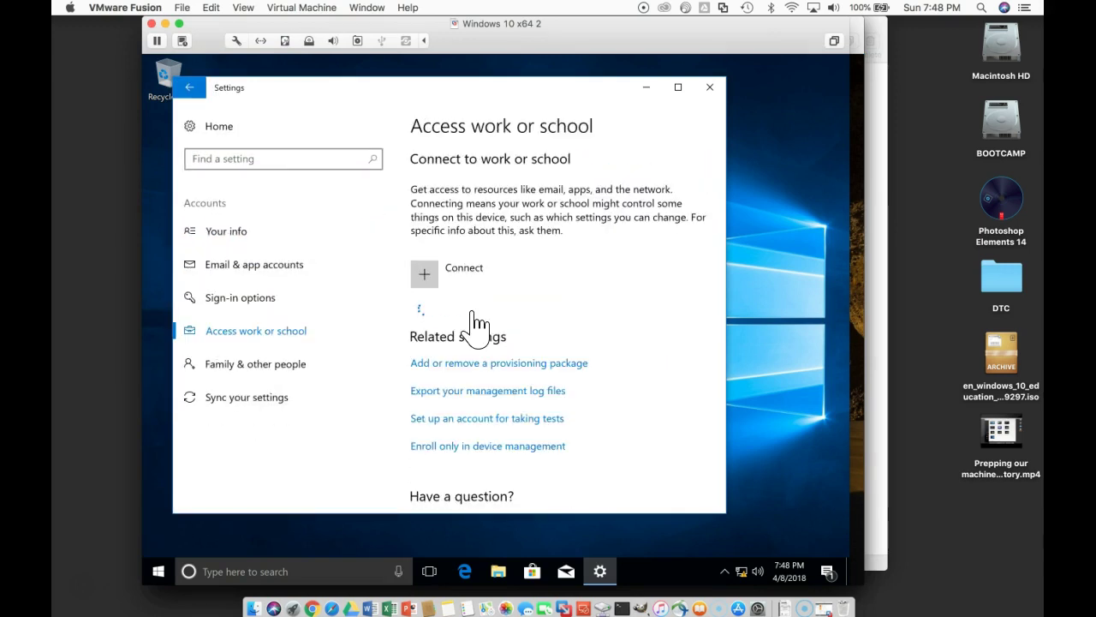
{"action": "left_click", "coordinate": [438, 281]}
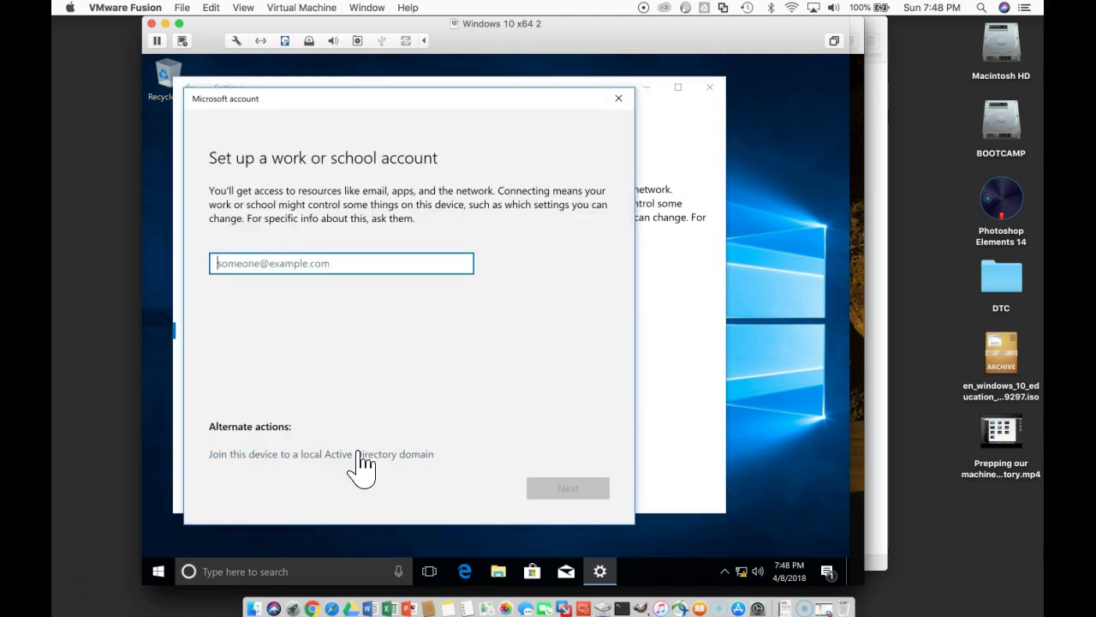
Step: Join the client to the local Active Directory domain netwexp.com with domain administrator credentials, skipping user setup
{"action": "left_click", "coordinate": [359, 454]}
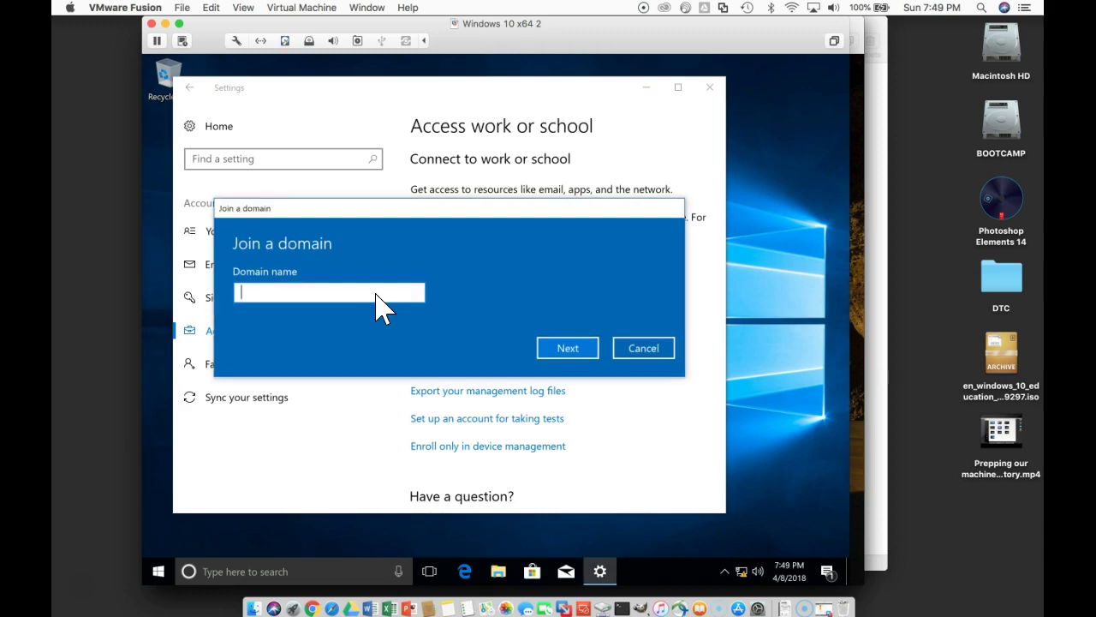
{"action": "type", "text": "netwe"}
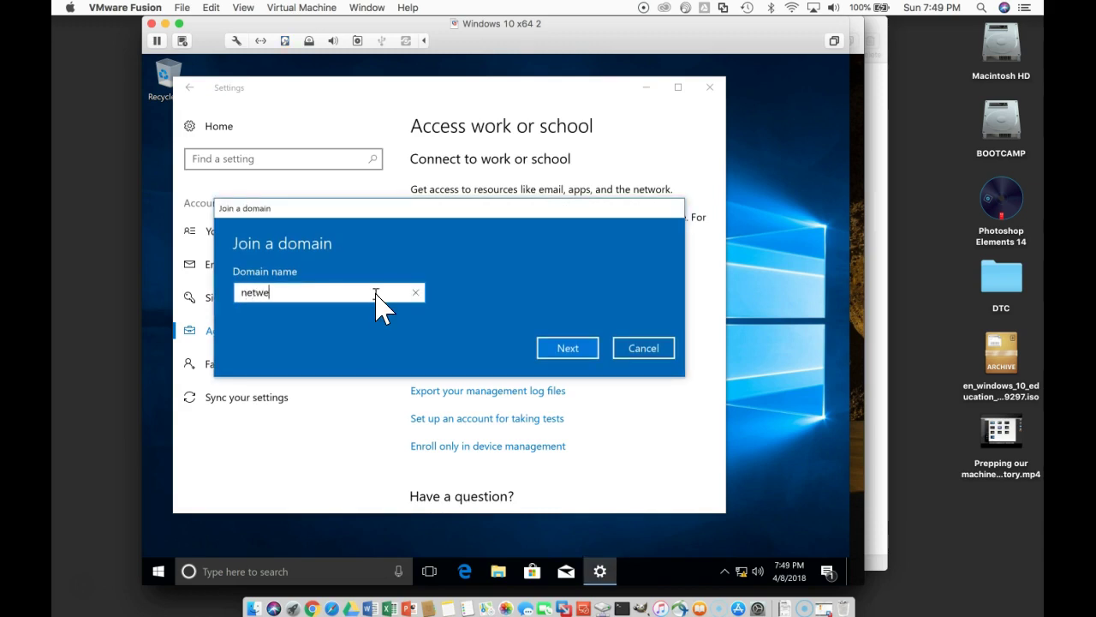
{"action": "type", "text": "xp.com"}
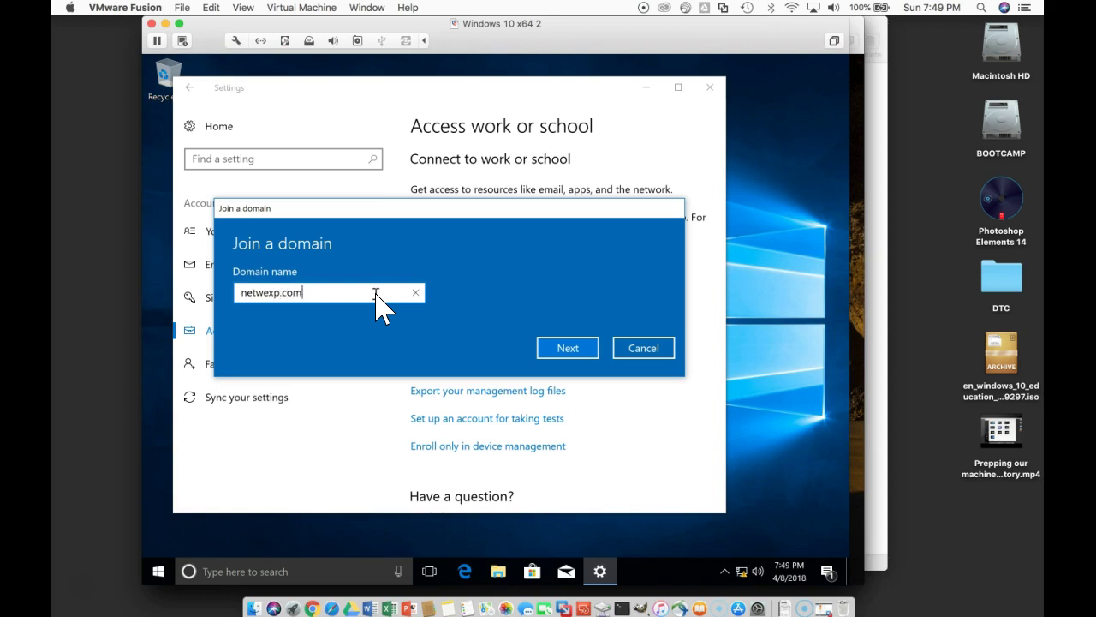
{"action": "left_click", "coordinate": [565, 348]}
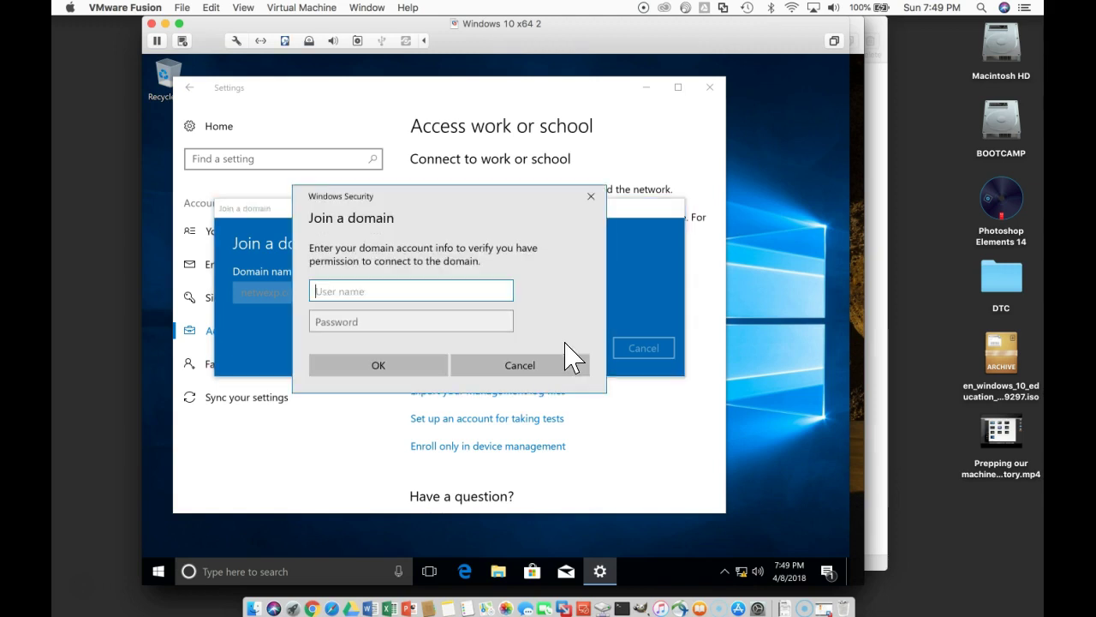
{"action": "type", "text": "administrator"}
{"action": "key", "text": "Tab"}
{"action": "type", "text": "Passwor"}
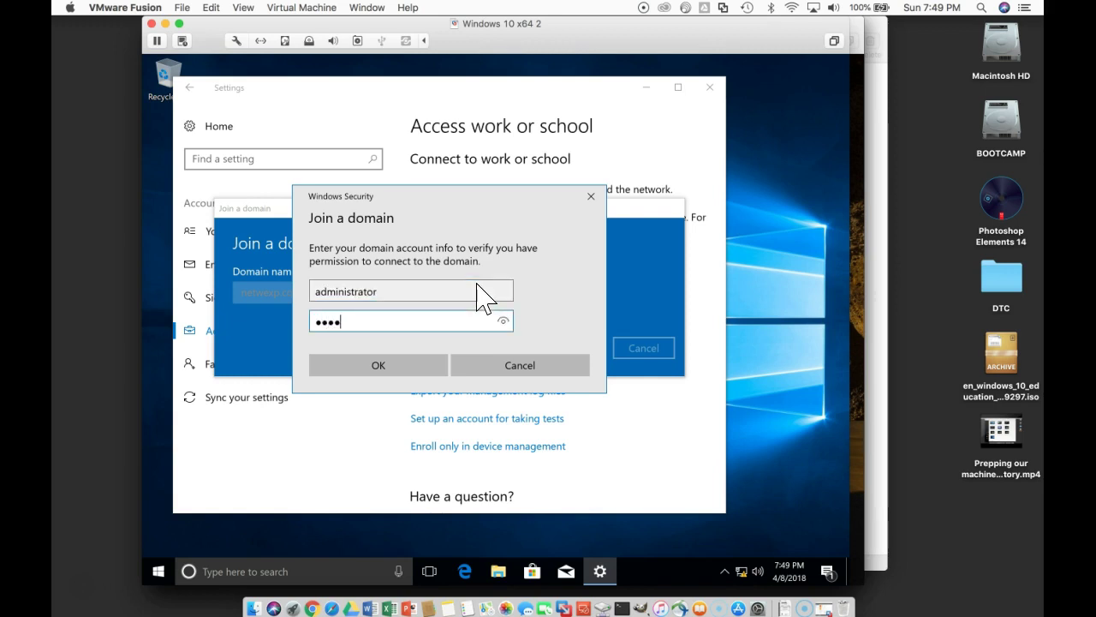
{"action": "left_click", "coordinate": [433, 370]}
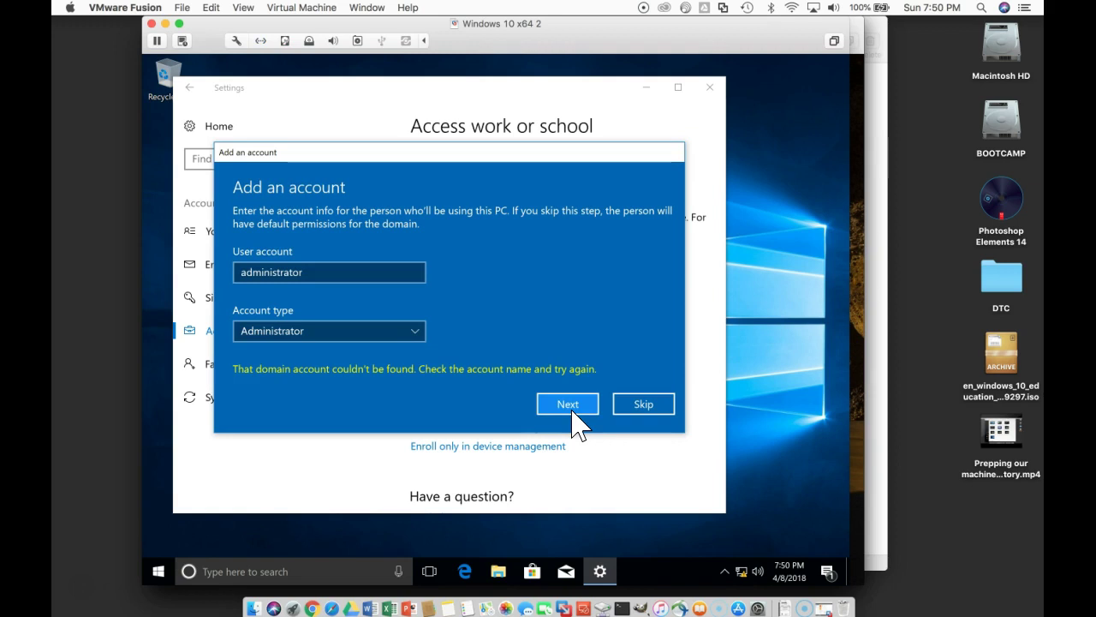
{"action": "left_click", "coordinate": [570, 413]}
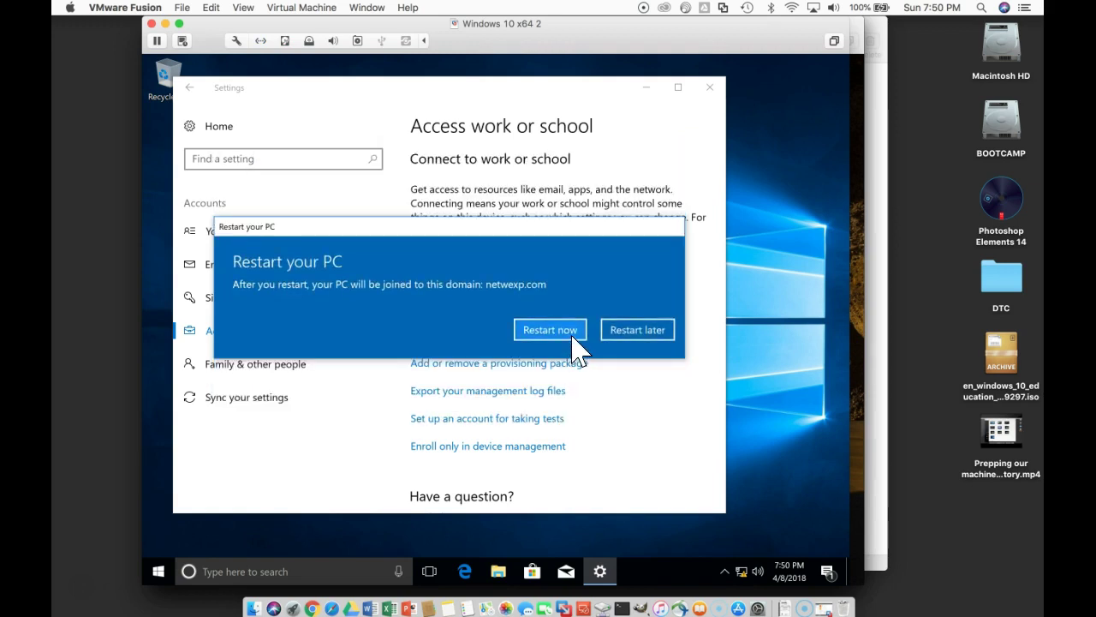
Step: Restart the Windows 10 client and sign in with the domain administrator password
{"action": "left_click", "coordinate": [550, 330]}
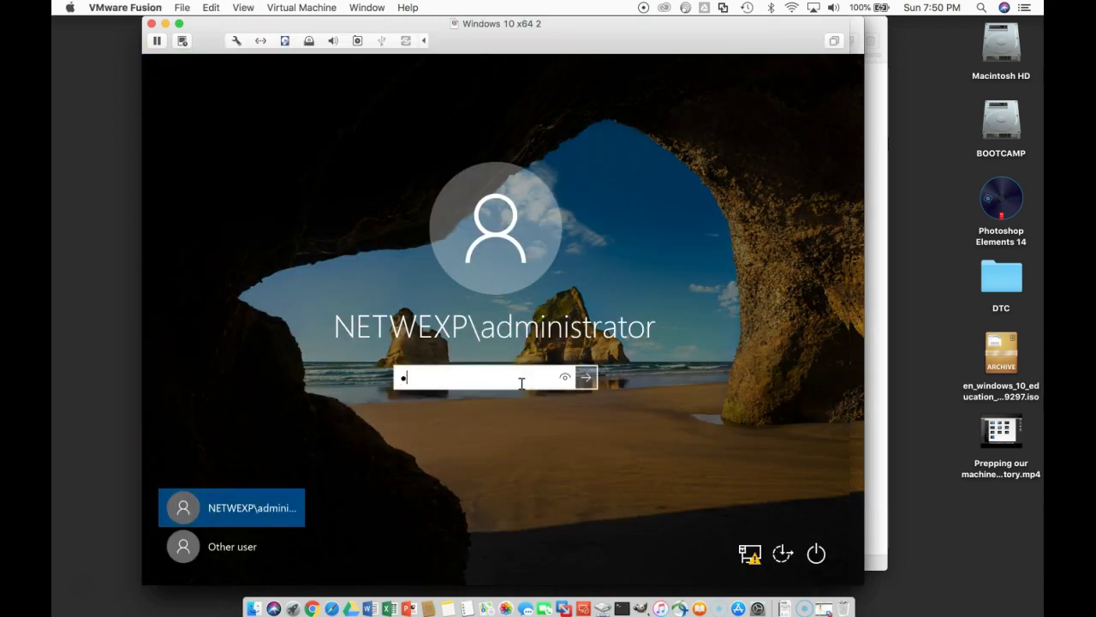
{"action": "type", "text": "••••••"}
{"action": "key", "text": "Return"}
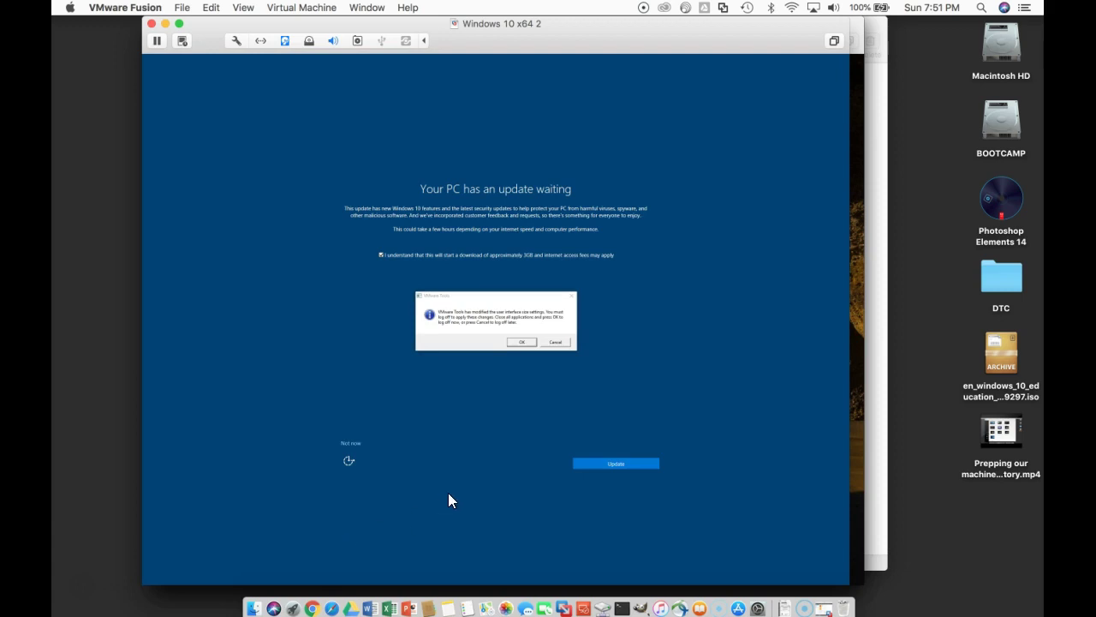
Step: Start the pending Windows update and minimize the Update Assistant to the desktop
{"action": "left_click", "coordinate": [591, 467]}
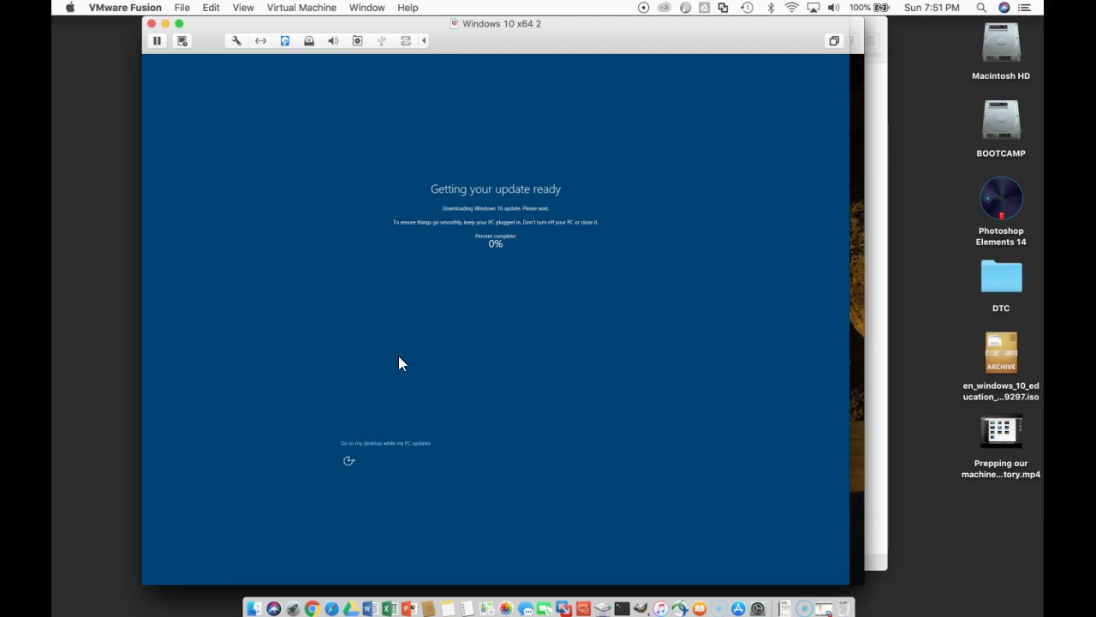
{"action": "left_click", "coordinate": [412, 442]}
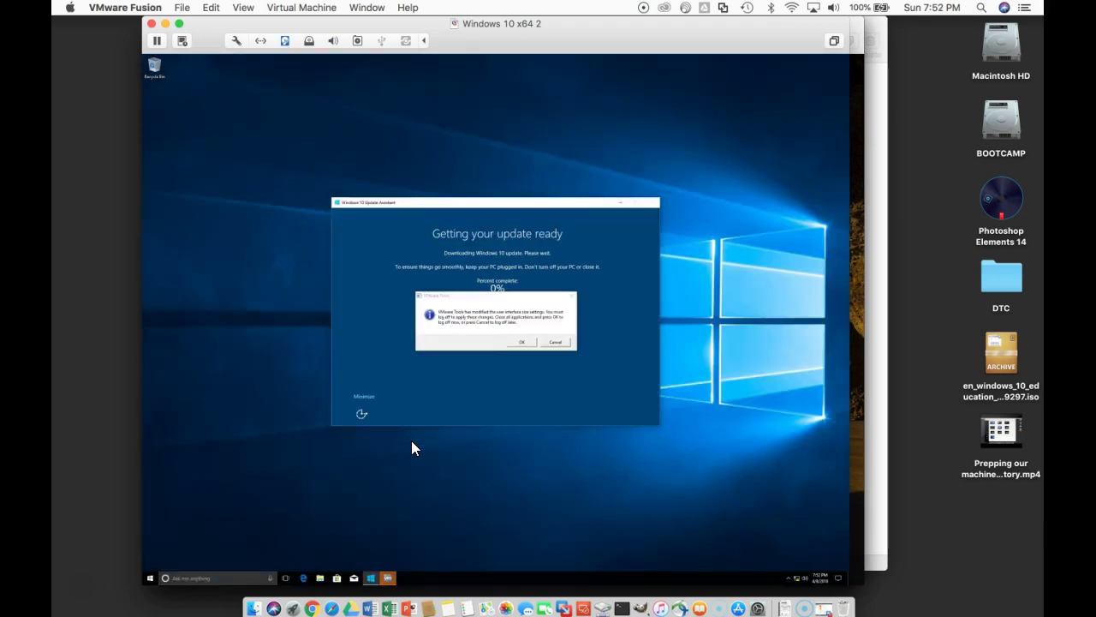
{"action": "left_click", "coordinate": [359, 396]}
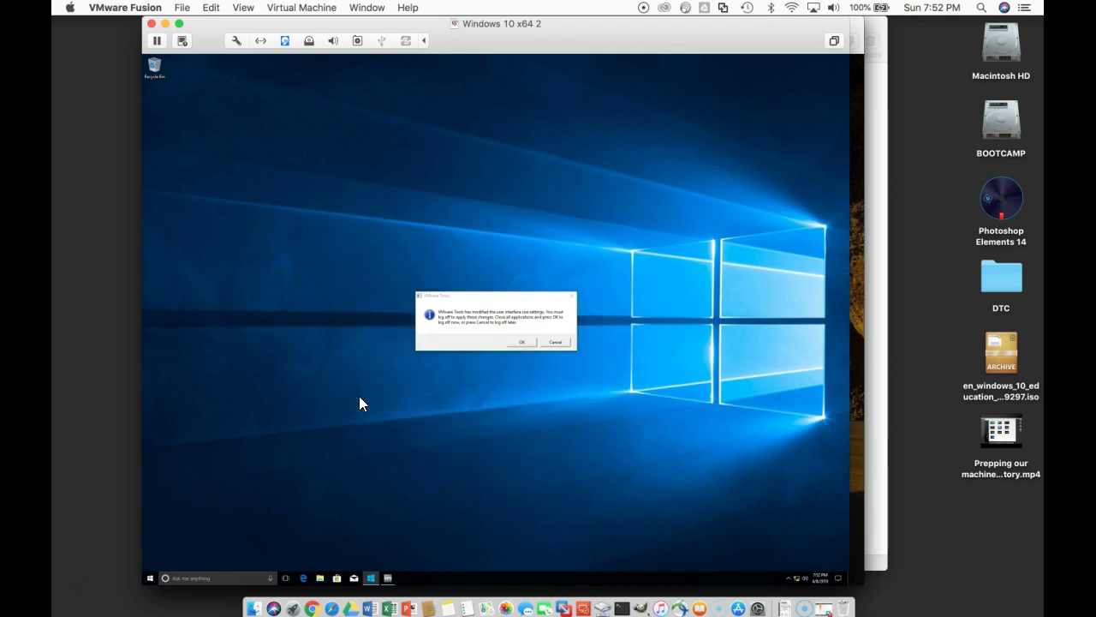
Step: Accept the VMware Tools log-off, then sign back in as the domain administrator
{"action": "left_click", "coordinate": [524, 342]}
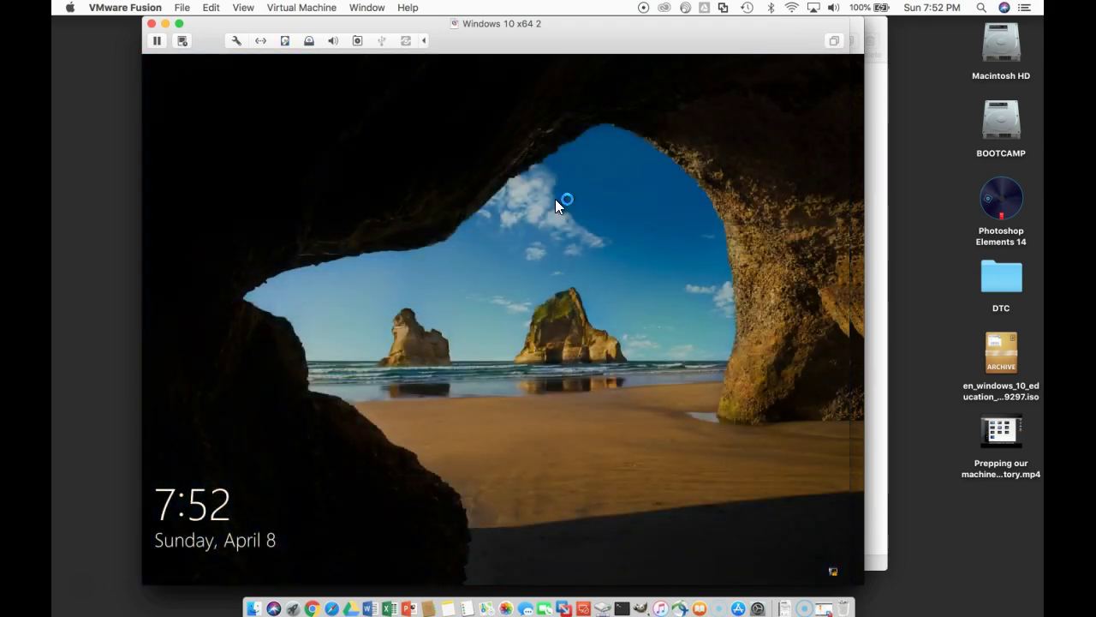
{"action": "left_click", "coordinate": [487, 310]}
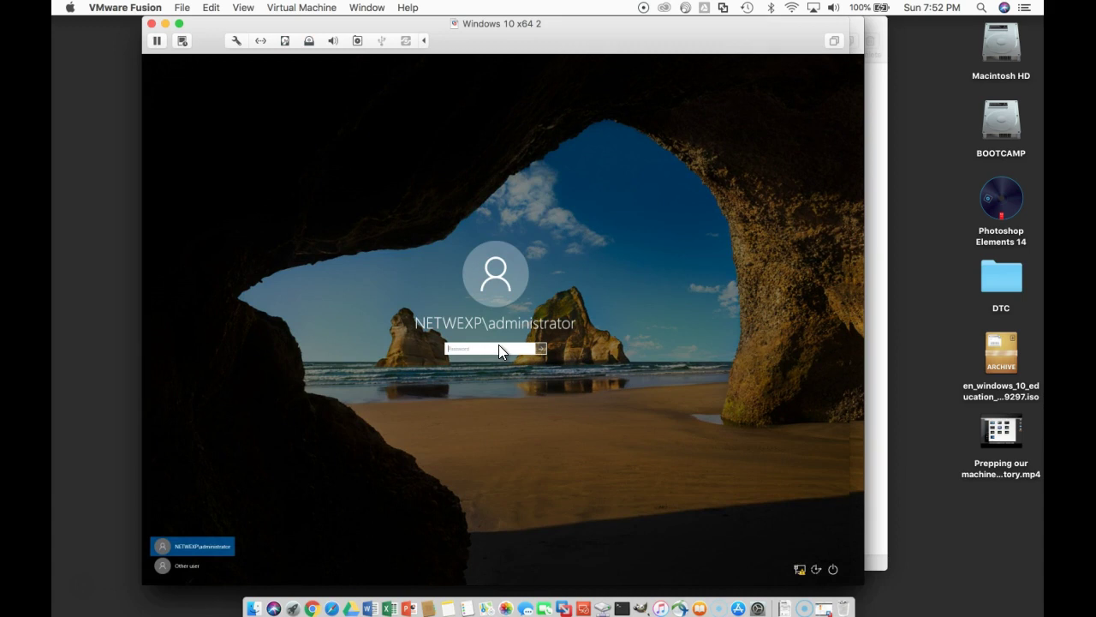
{"action": "type", "text": "•••••"}
{"action": "key", "text": "Return"}
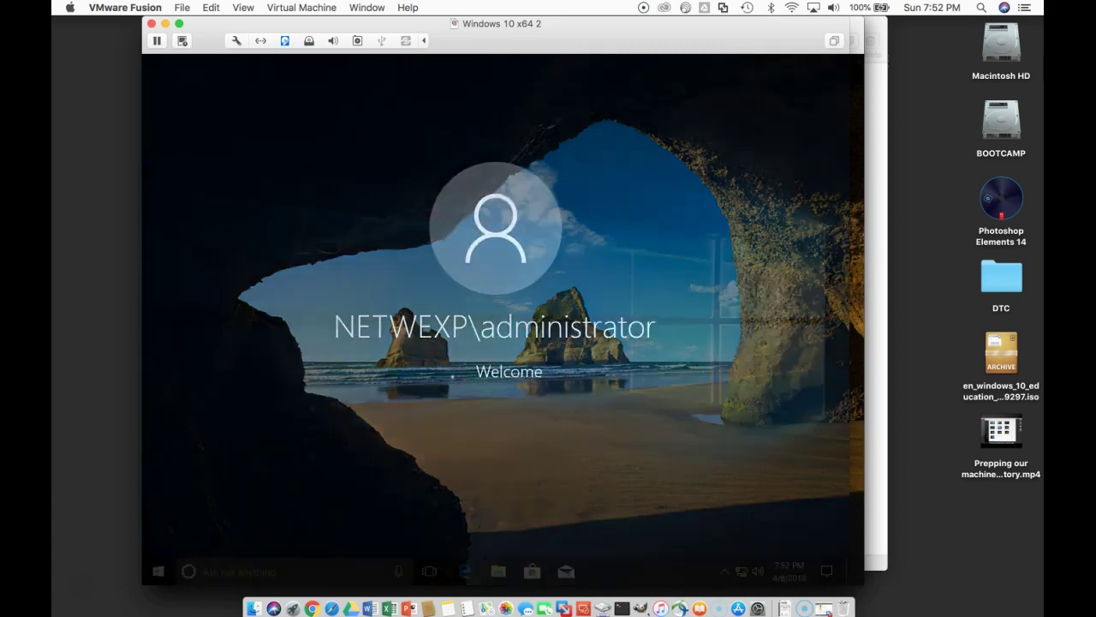